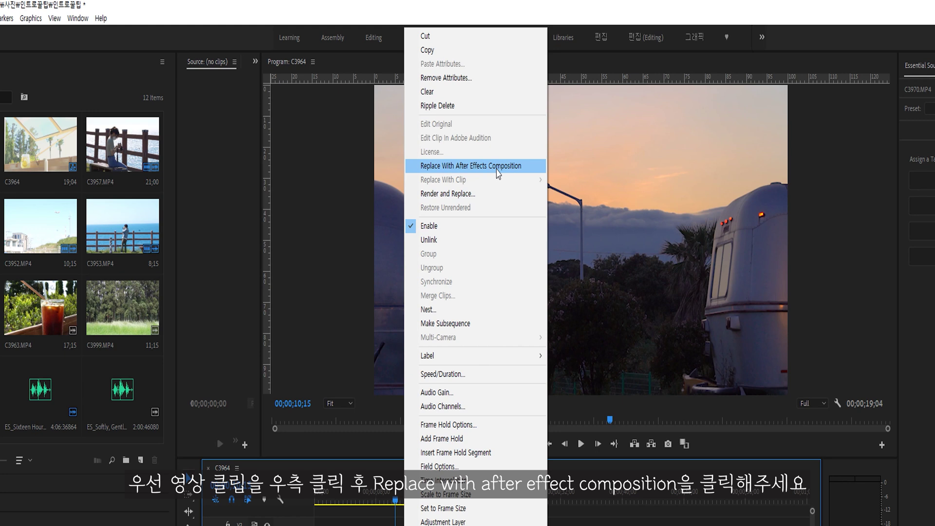
Replace the C3970.MP4 dusk clip with a linked After Effects composition
click(496, 171)
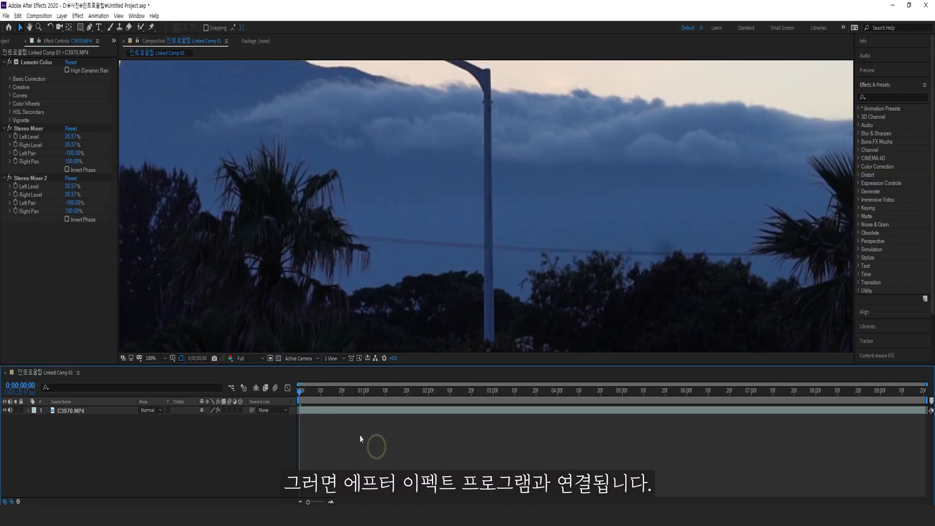
Preview the dusk footage, then add a 'daily vlog' text layer over it and select the text
scroll(362, 249, down, 3)
key(space)
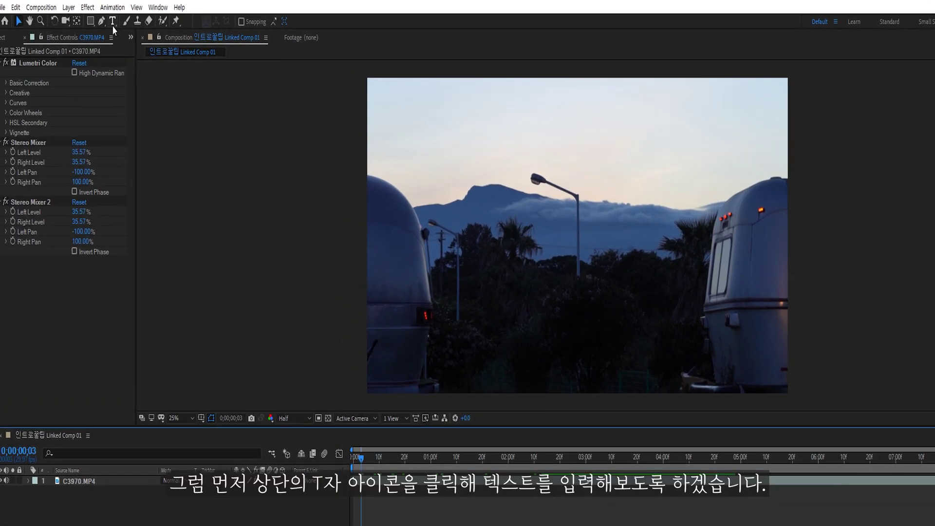
click(98, 27)
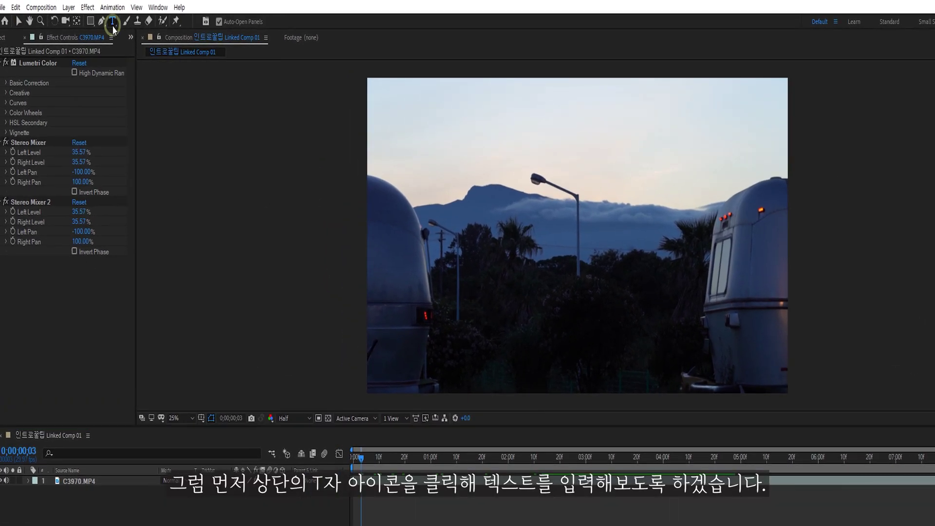
click(532, 235)
text(daily vlog)
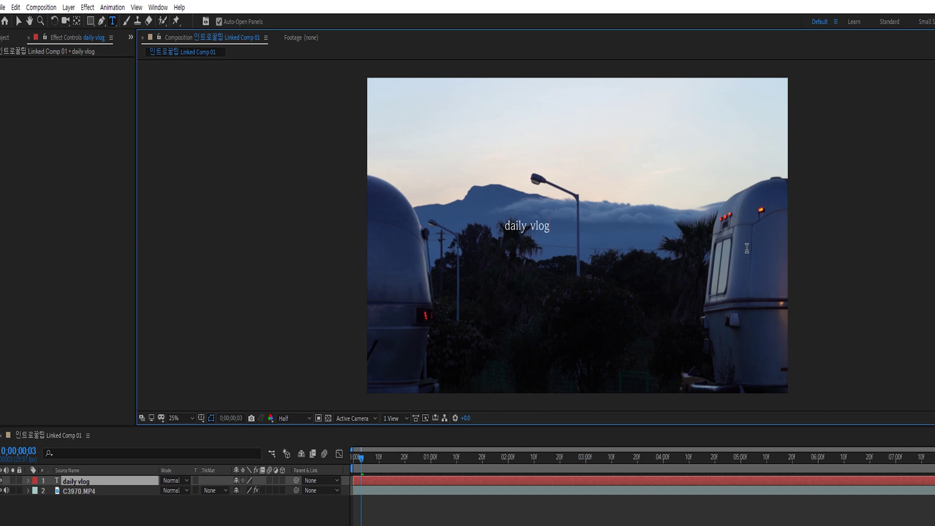
key(ctrl+a)
Set the title in Ellie Script at 200 px, then switch its font to Heatting
click(924, 249)
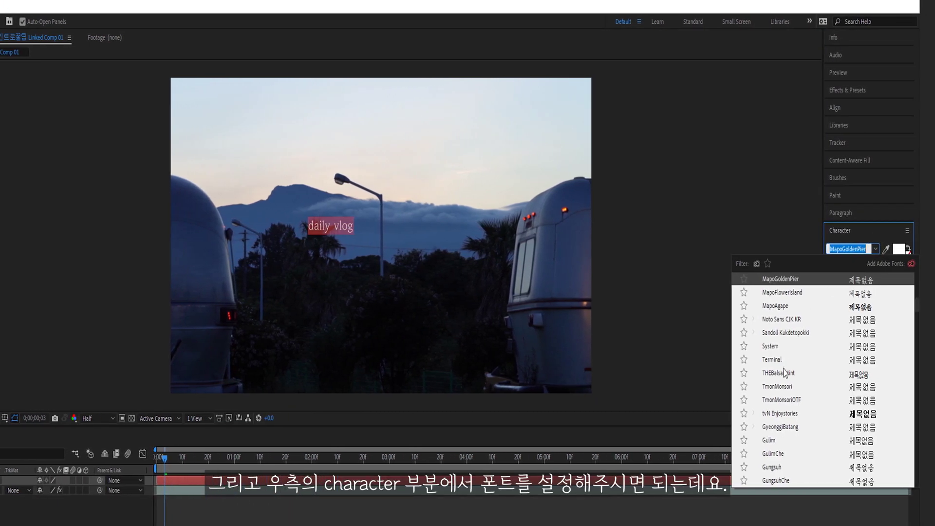
scroll(780, 380, up, 15)
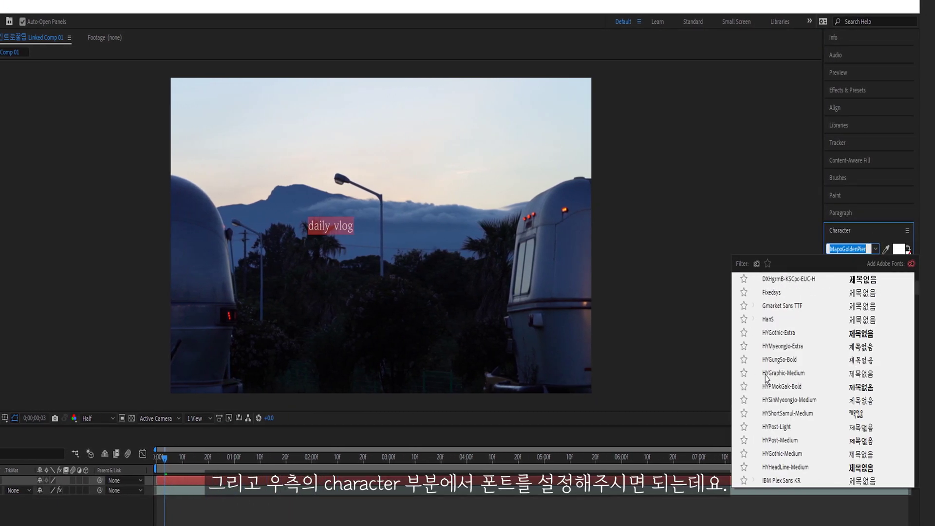
scroll(766, 377, down, 10)
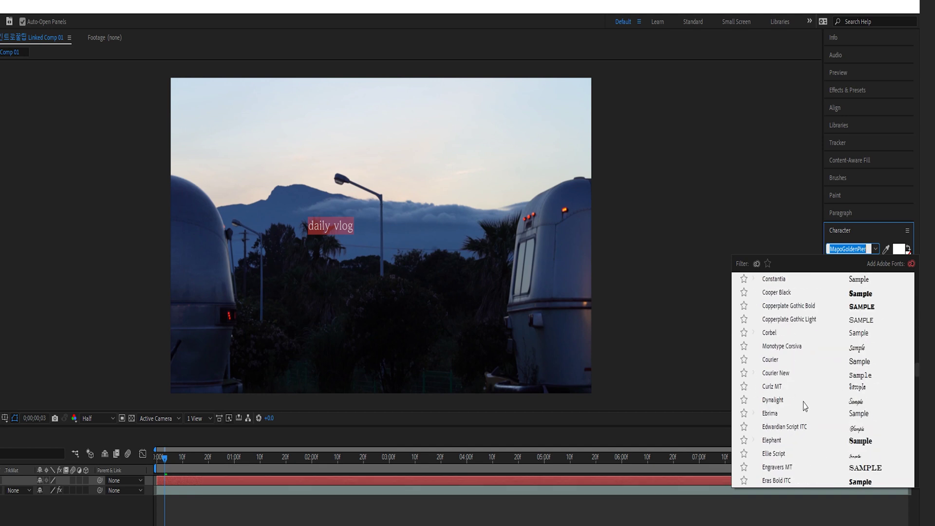
click(797, 456)
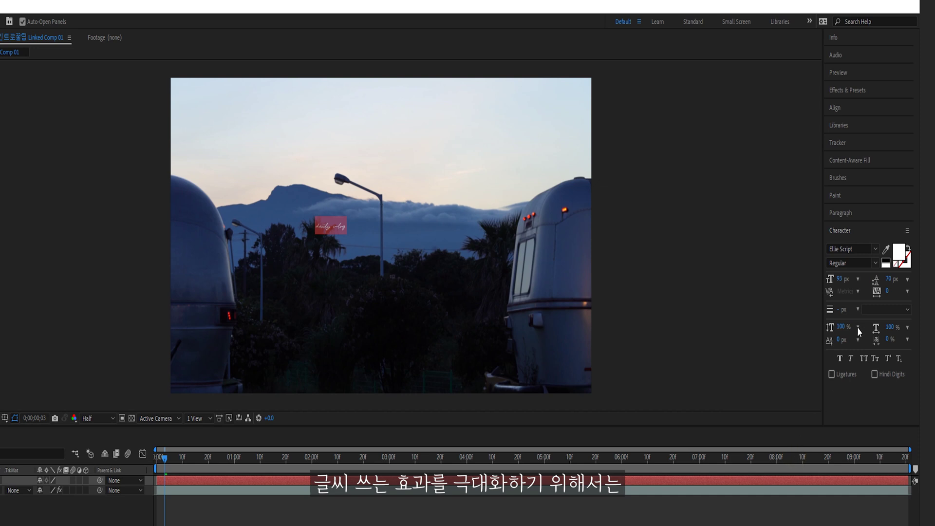
click(840, 278)
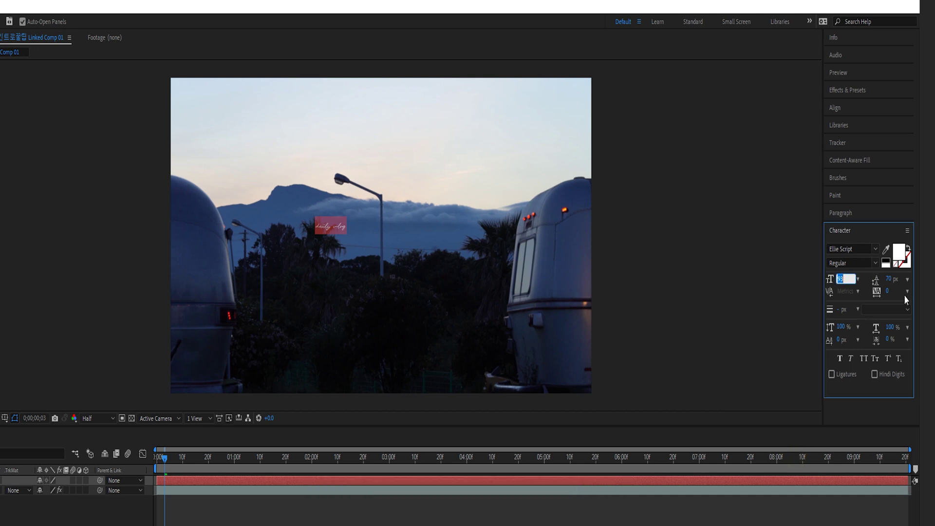
text(200)
key(Return)
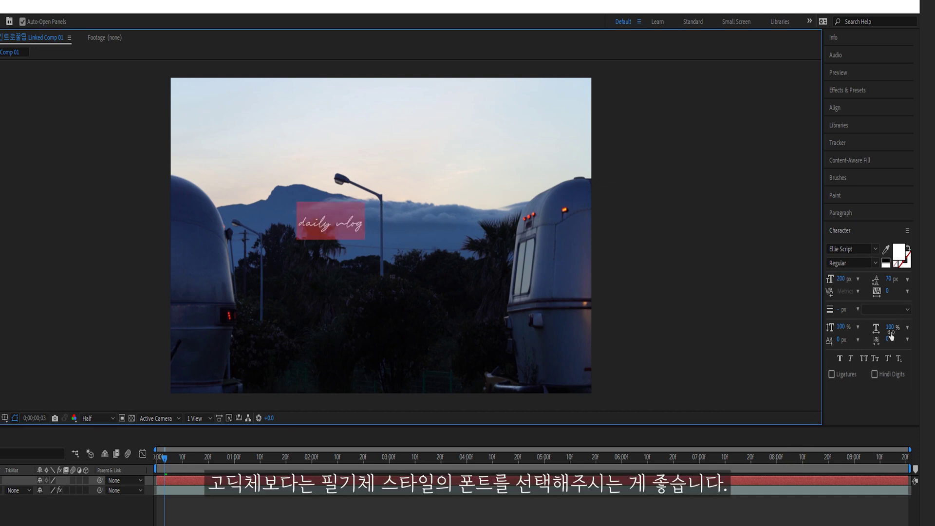
click(851, 249)
click(817, 402)
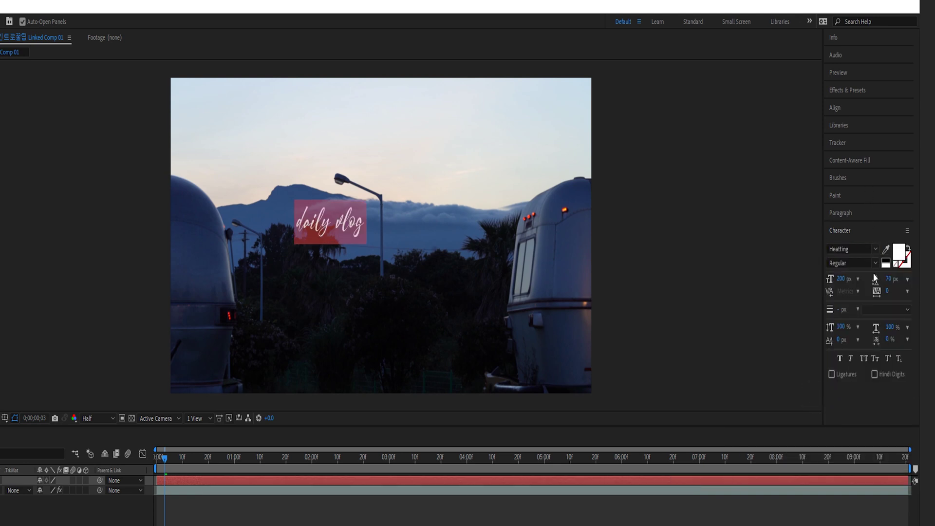
Centre the title horizontally and vertically in the composition
click(837, 109)
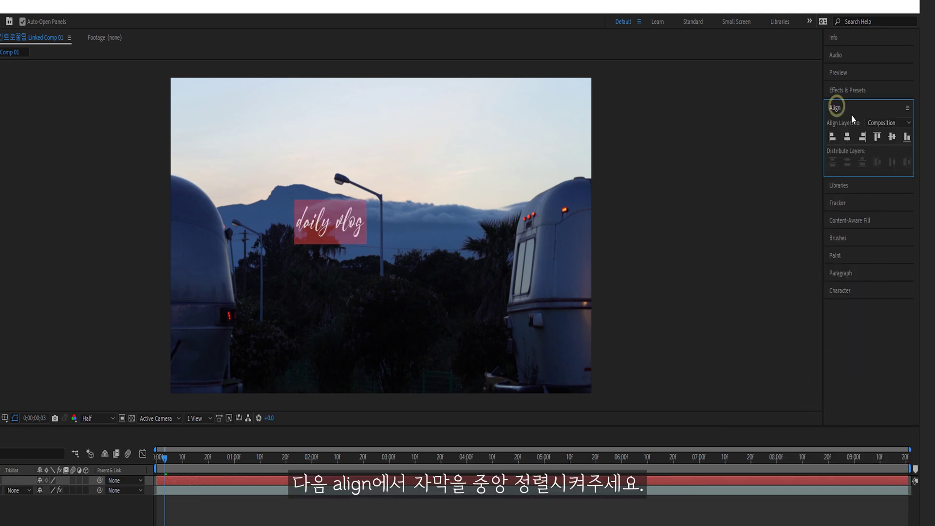
click(892, 137)
click(848, 138)
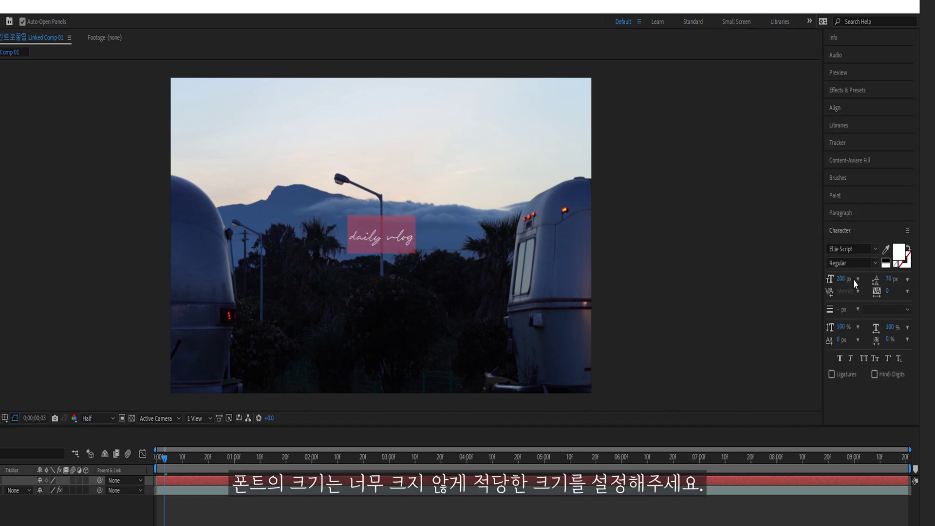
Enlarge the title to 300 px, then 500 px, and select the daily vlog layer
click(847, 277)
text(300)
key(Return)
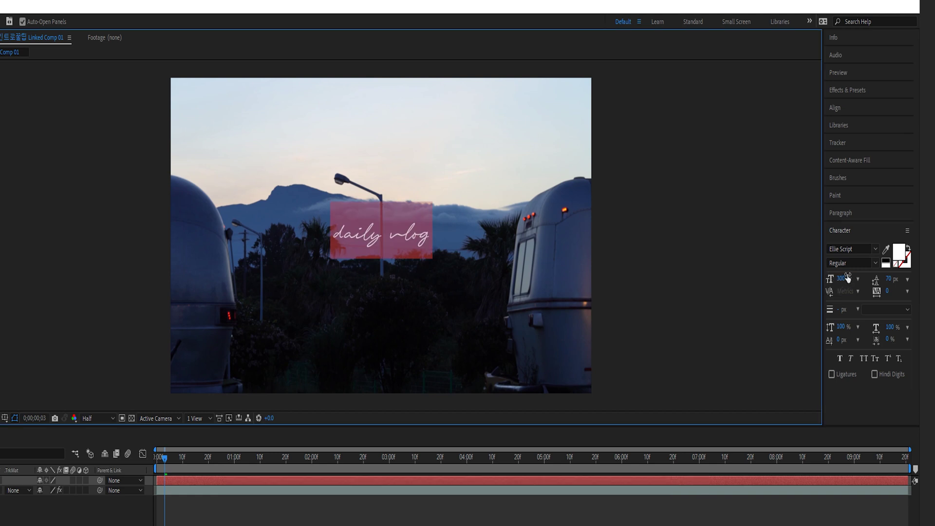
click(843, 279)
text(500)
key(Return)
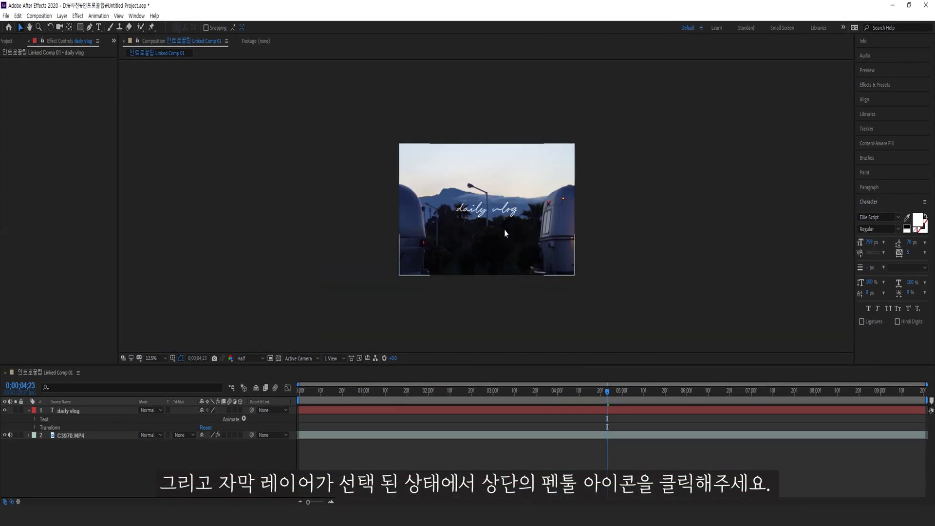
scroll(504, 230, up, 2)
click(126, 411)
click(74, 414)
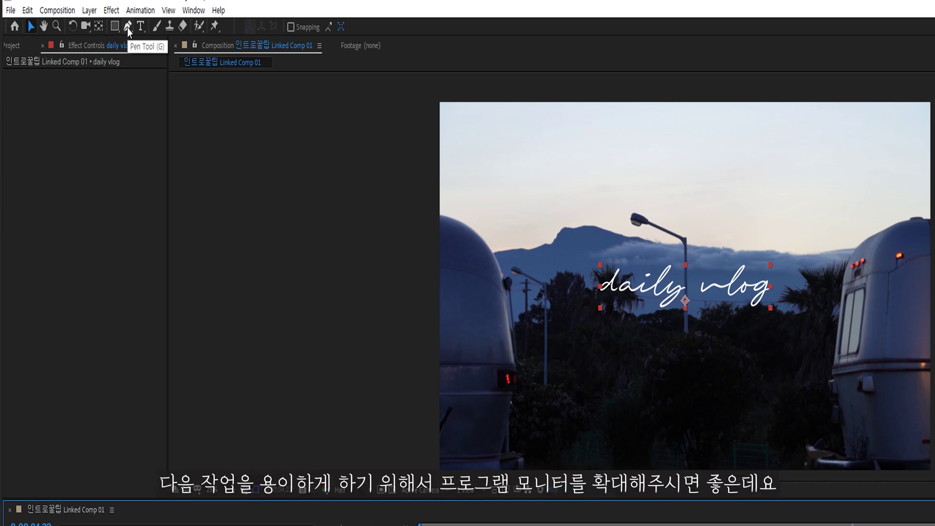
Select the Pen tool and zoom to about 400% on the letter d
click(127, 27)
scroll(598, 286, up, 4)
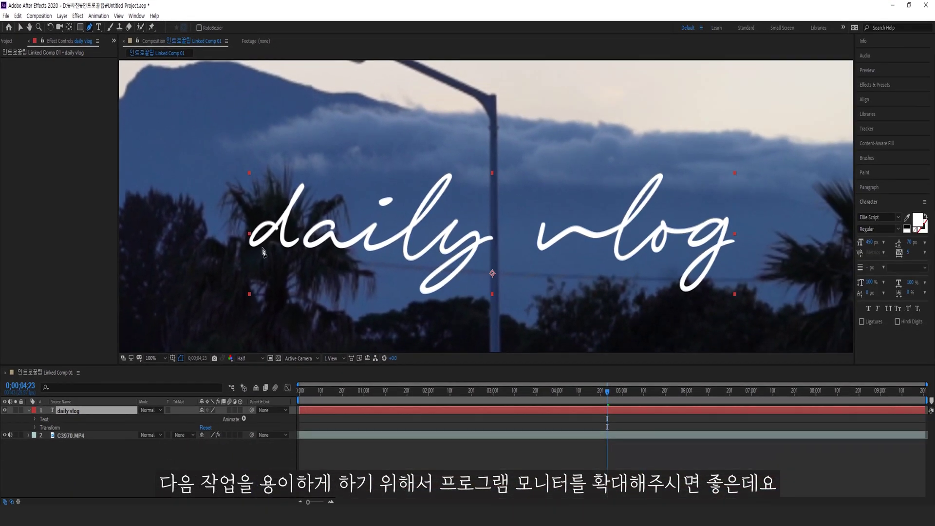
scroll(369, 339, up, 2)
drag(236, 220, 554, 200)
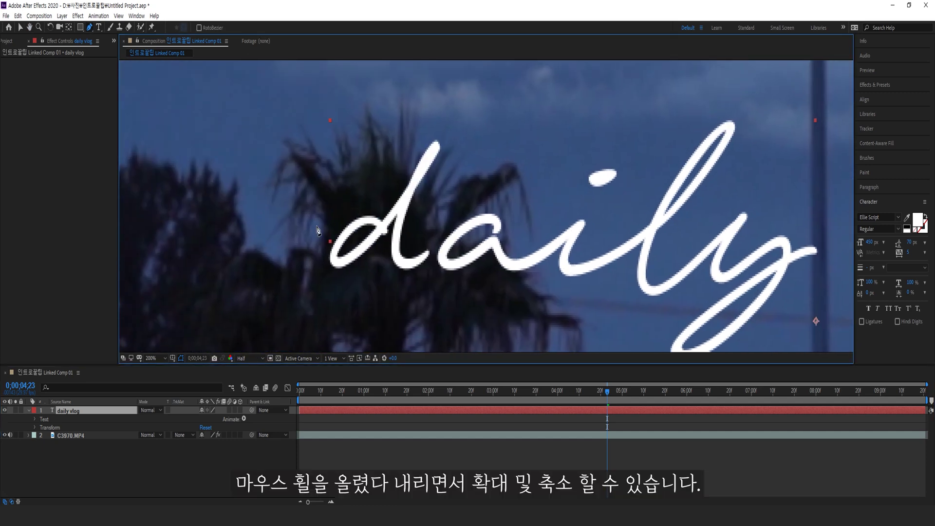
scroll(329, 221, down, 2)
scroll(369, 218, up, 2)
scroll(369, 218, down, 2)
scroll(369, 218, up, 2)
mouse_move(350, 174)
mouse_down()
mouse_move(496, 163)
mouse_move(273, 204)
mouse_move(538, 146)
mouse_move(360, 185)
mouse_move(355, 177)
mouse_up()
scroll(378, 223, up, 2)
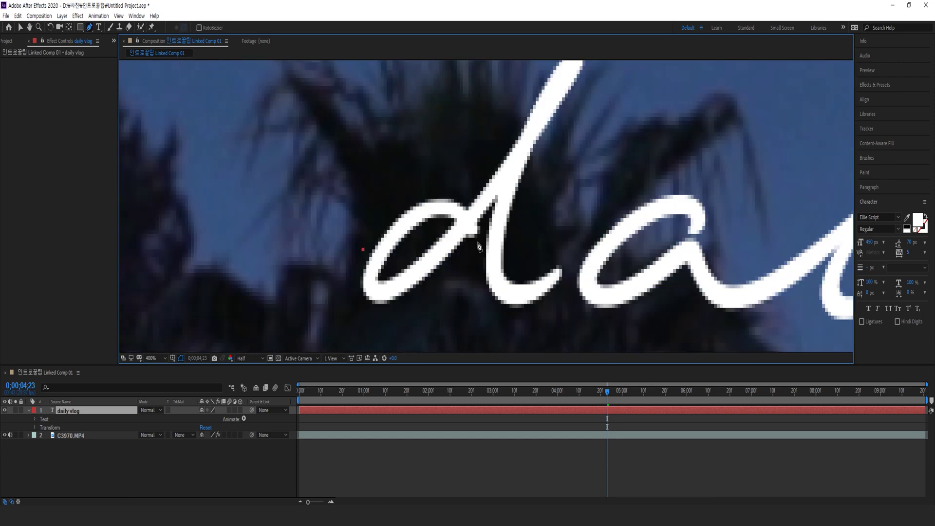
Trace the mask around the d's bowl, up its stem and back down to the base
click(478, 251)
drag(435, 208, 398, 213)
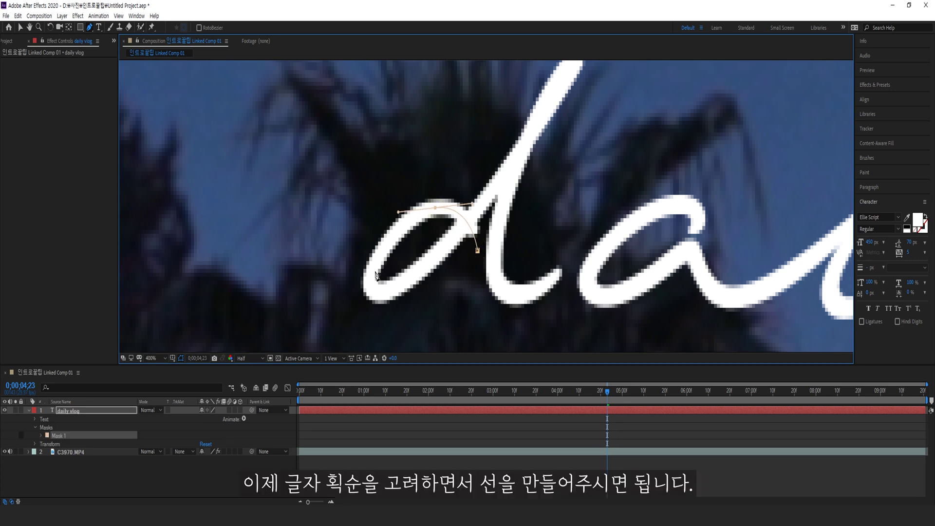
drag(376, 290, 400, 296)
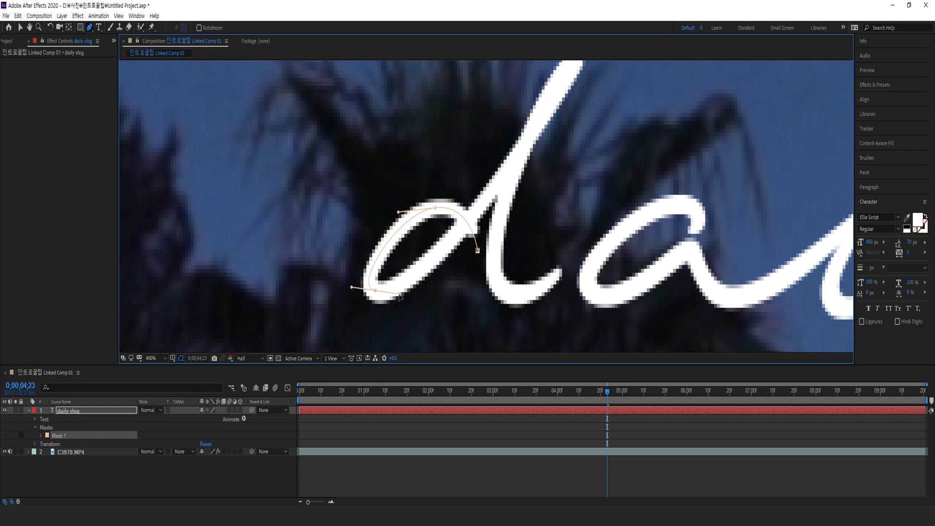
click(445, 253)
click(502, 180)
drag(563, 119, 501, 180)
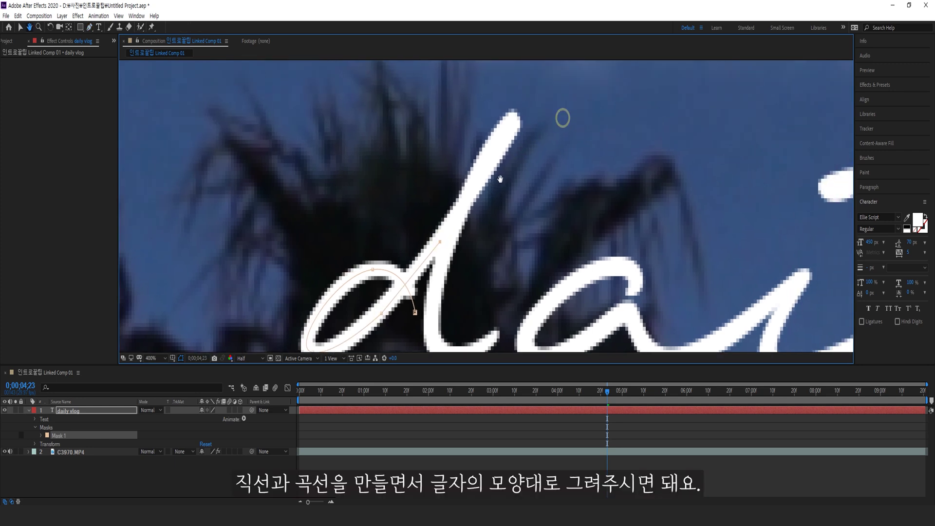
click(514, 127)
drag(505, 125, 488, 145)
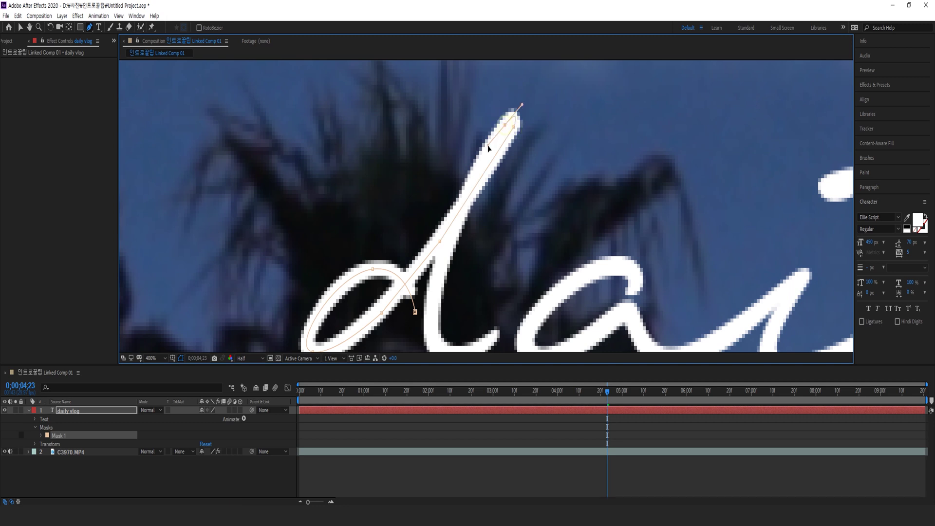
click(460, 223)
drag(479, 292, 493, 188)
click(450, 243)
drag(453, 247, 475, 275)
click(492, 247)
key(ctrl+z)
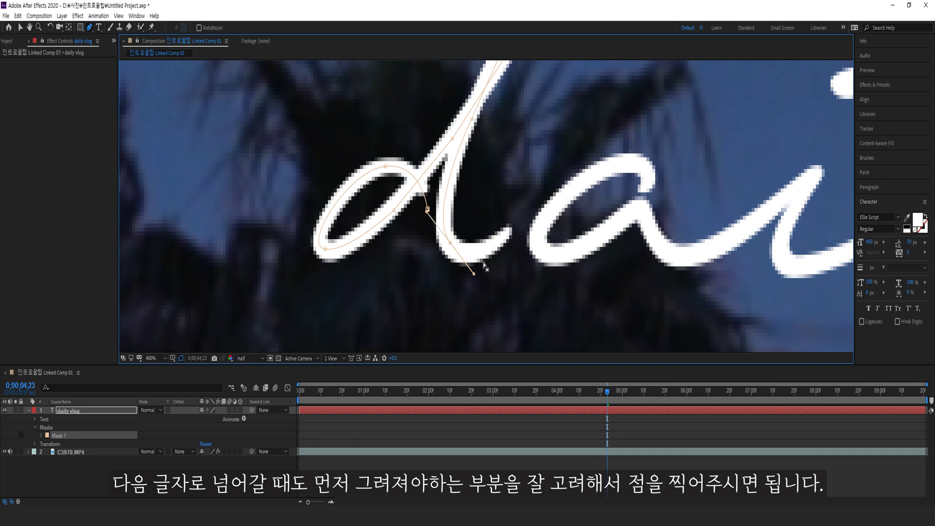
Continue the mask path through the a and along the connecting stroke into the i
drag(508, 235, 526, 205)
drag(617, 138, 470, 178)
click(478, 162)
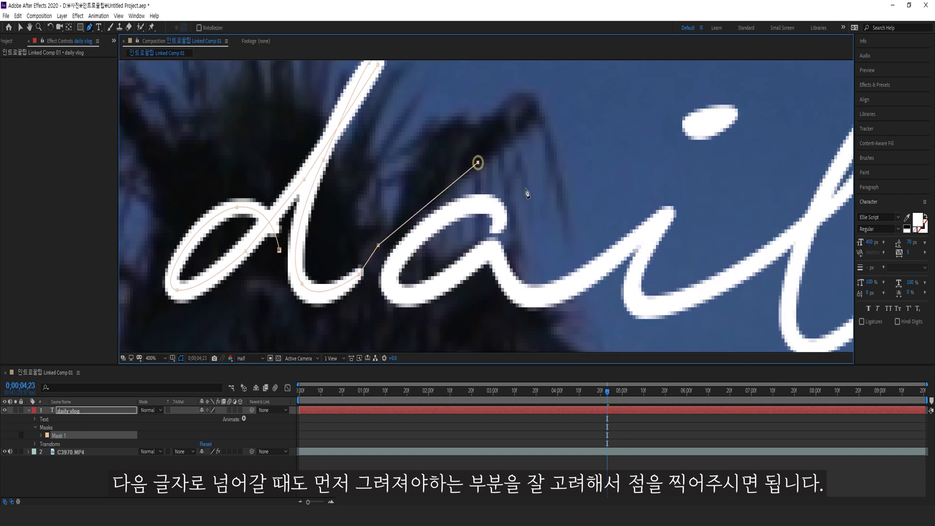
click(526, 227)
click(497, 232)
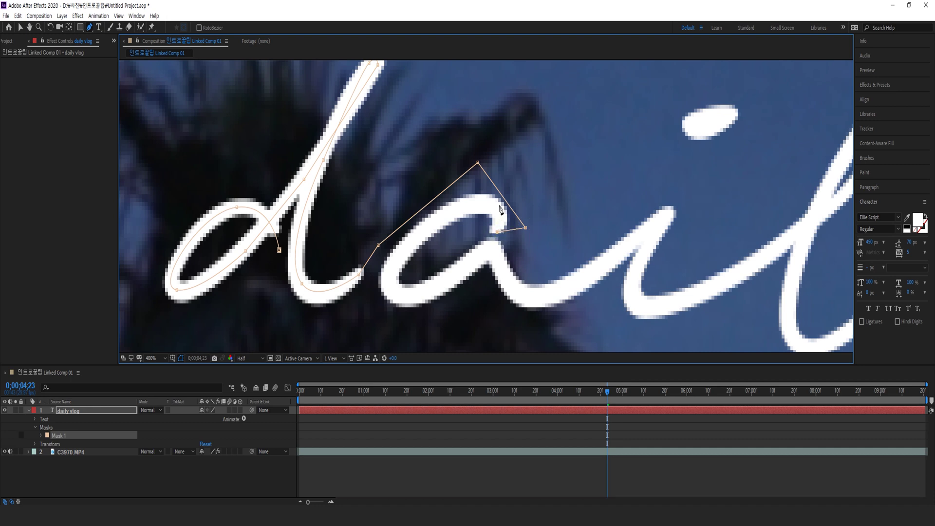
drag(471, 208, 455, 211)
drag(396, 294, 417, 335)
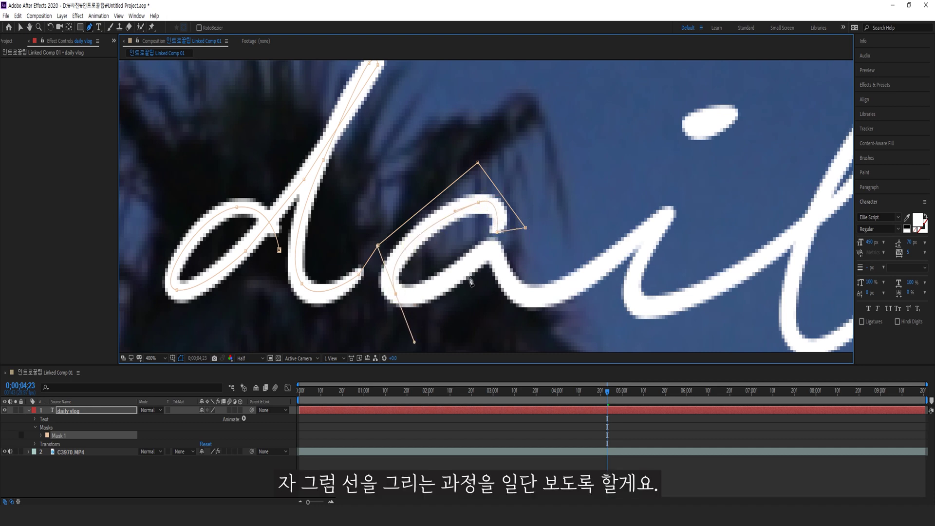
click(491, 250)
drag(538, 298, 571, 299)
click(604, 264)
drag(700, 221, 600, 182)
Extend the mask through the i, l, y loop and v strokes
click(565, 176)
drag(542, 268, 587, 273)
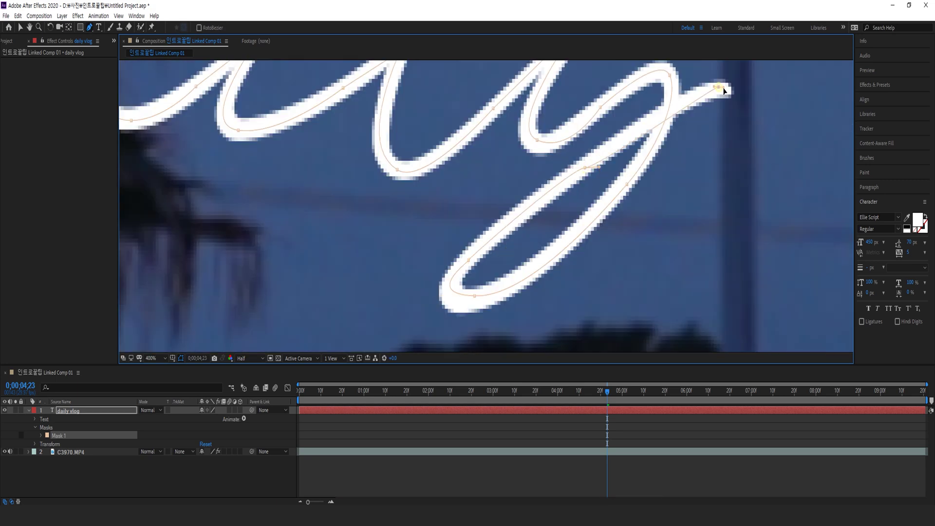
drag(730, 90, 778, 99)
click(394, 247)
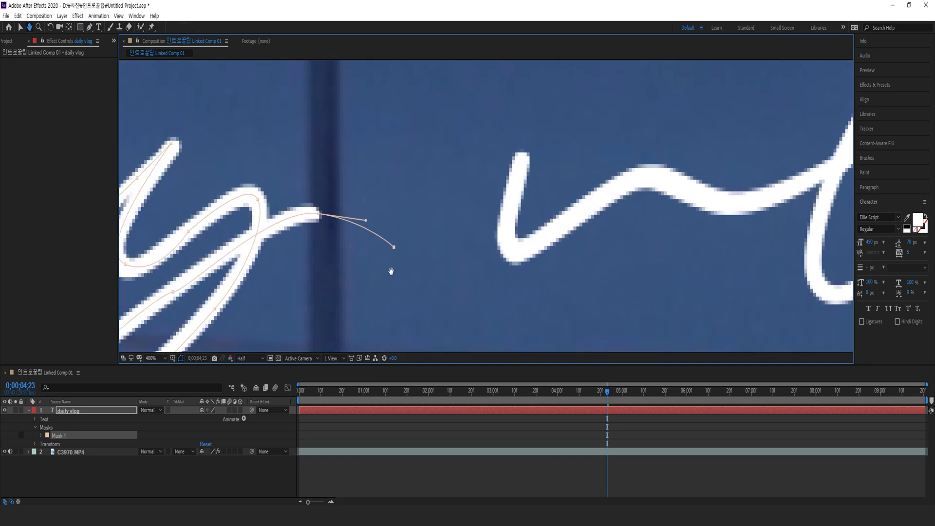
click(509, 146)
click(522, 157)
drag(523, 249, 554, 250)
click(619, 186)
mouse_move(711, 195)
mouse_down()
mouse_move(794, 229)
mouse_move(760, 217)
mouse_up()
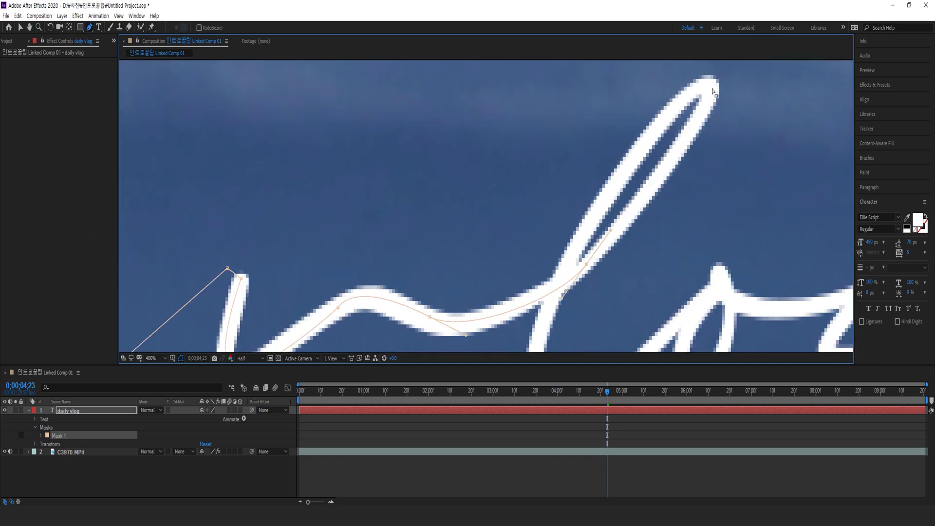
drag(535, 239, 591, 295)
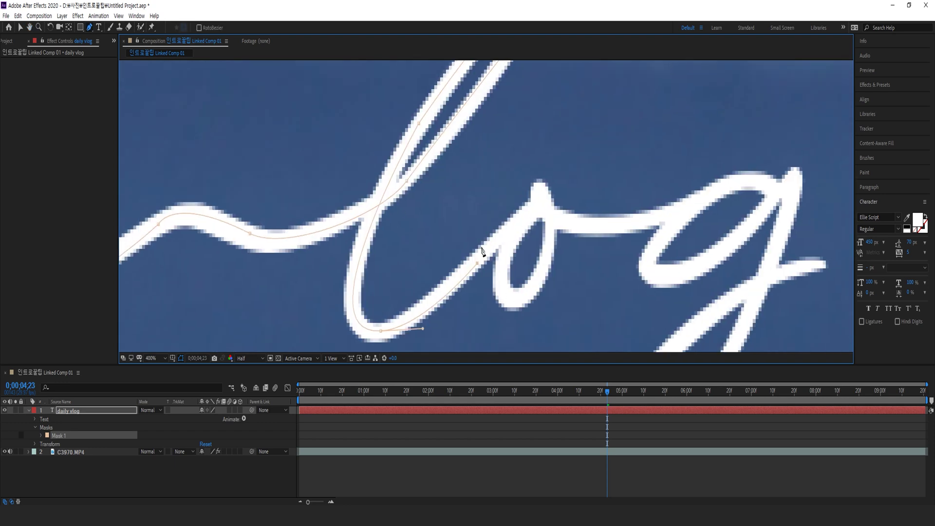
Trace the mask around the o and across toward the g, undoing misplaced points
click(507, 223)
click(530, 202)
drag(510, 298, 561, 289)
key(ctrl+z)
click(503, 259)
key(ctrl+z)
key(ctrl+z)
drag(501, 279, 555, 273)
click(550, 217)
click(538, 188)
drag(569, 224, 594, 226)
drag(663, 212, 678, 200)
click(718, 169)
click(768, 143)
drag(538, 212, 324, 207)
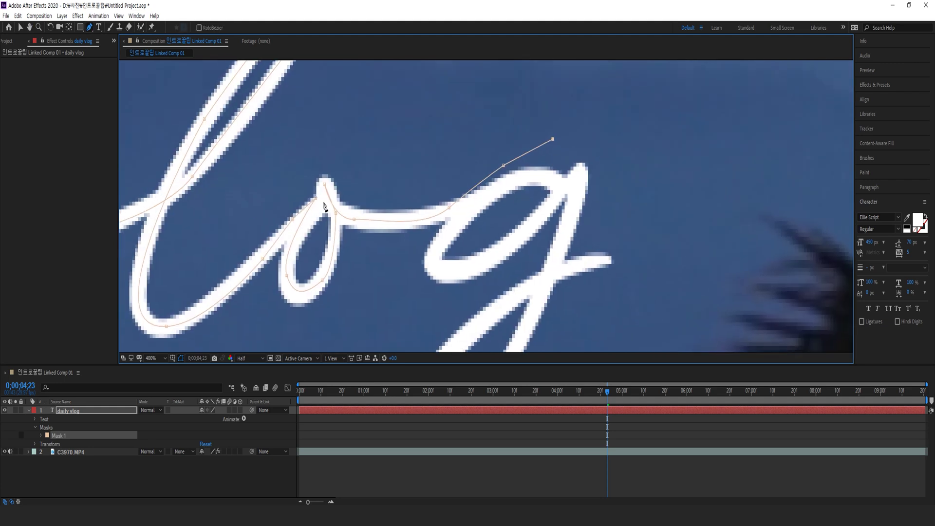
Trace the mask around the g's bowl and down its stem, undoing misplaced points
click(558, 182)
drag(440, 250, 417, 253)
drag(495, 202, 500, 201)
click(564, 136)
click(577, 126)
click(531, 262)
key(ctrl+z)
click(521, 290)
drag(529, 298, 534, 229)
click(438, 333)
drag(437, 333, 396, 305)
click(463, 317)
mouse_move(457, 267)
mouse_down()
mouse_move(443, 222)
mouse_move(428, 210)
mouse_move(465, 252)
mouse_up()
key(ctrl+z)
key(ctrl+z)
key(ctrl+z)
click(516, 229)
key(ctrl+z)
click(561, 122)
scroll(561, 221, down, 1)
key(ctrl+z)
Finish the mask along the g's tail with a final point right of the g
drag(428, 210, 436, 223)
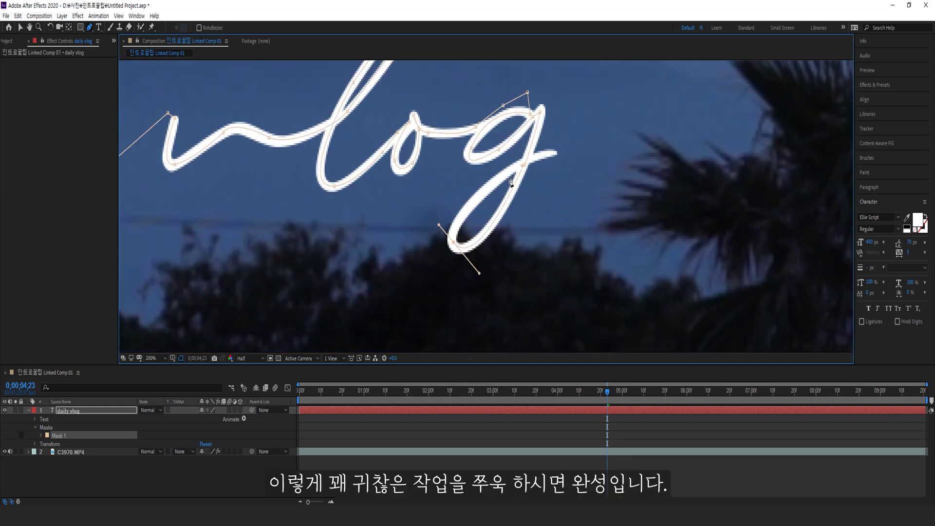
click(508, 170)
click(550, 153)
drag(551, 154, 567, 159)
click(588, 155)
scroll(597, 181, down, 2)
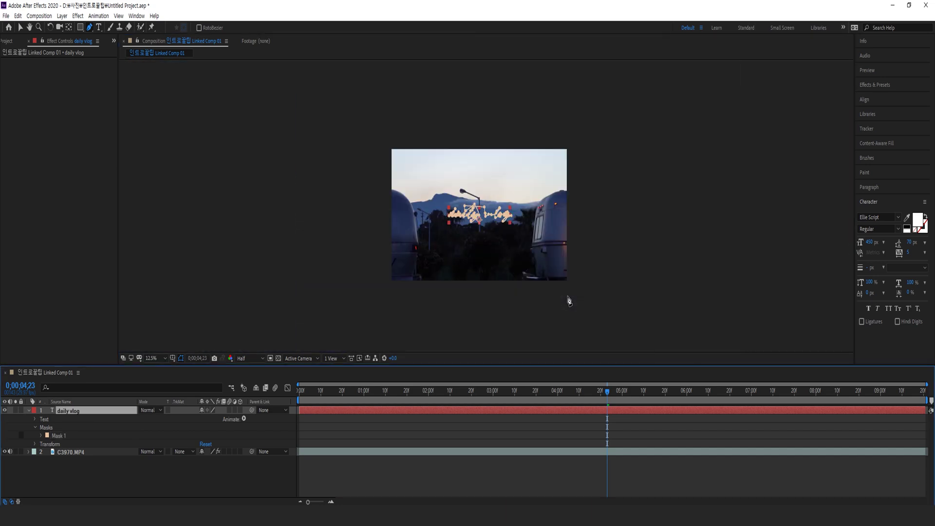
Search Effects & Presets for 'stroke' and apply Stroke to the daily vlog layer
scroll(568, 301, up, 4)
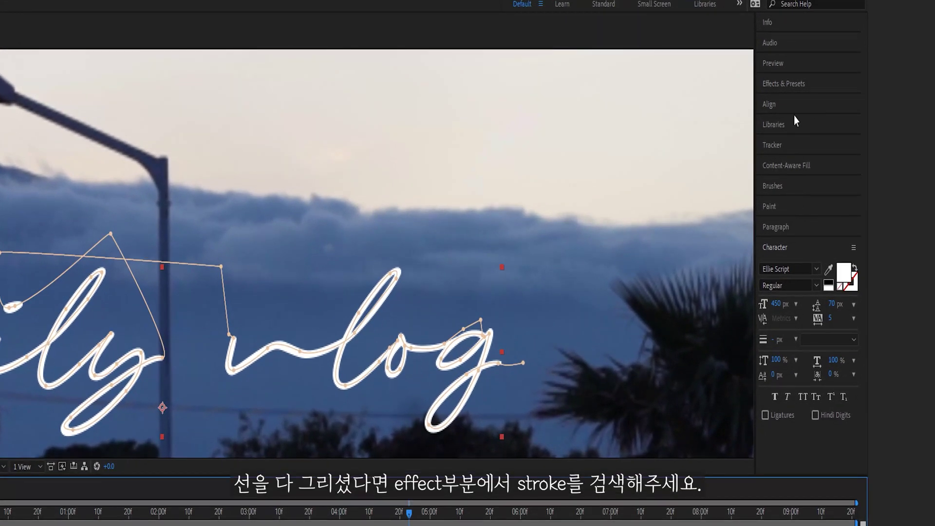
click(787, 87)
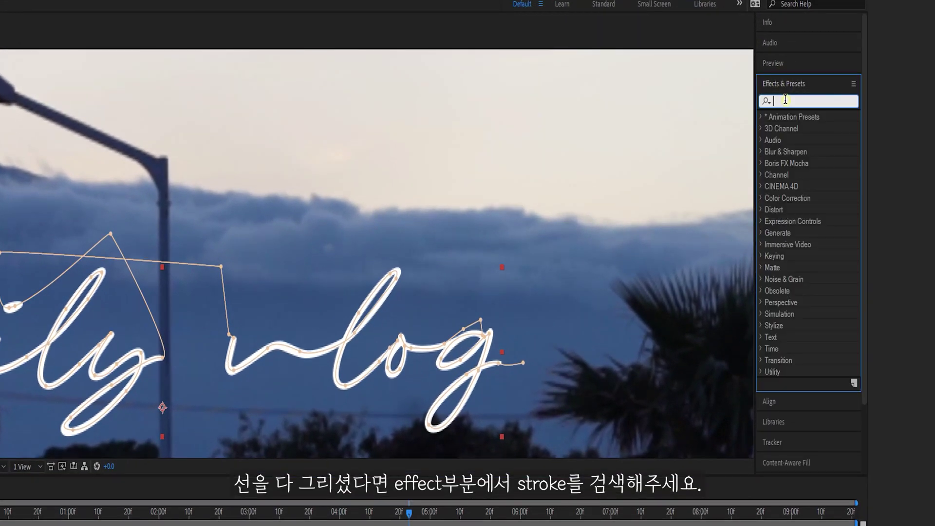
text(str)
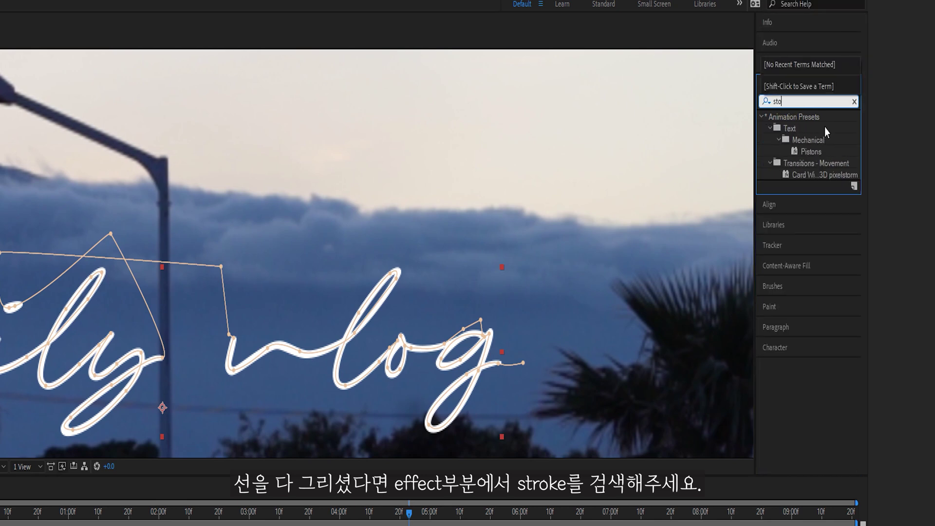
text(oke)
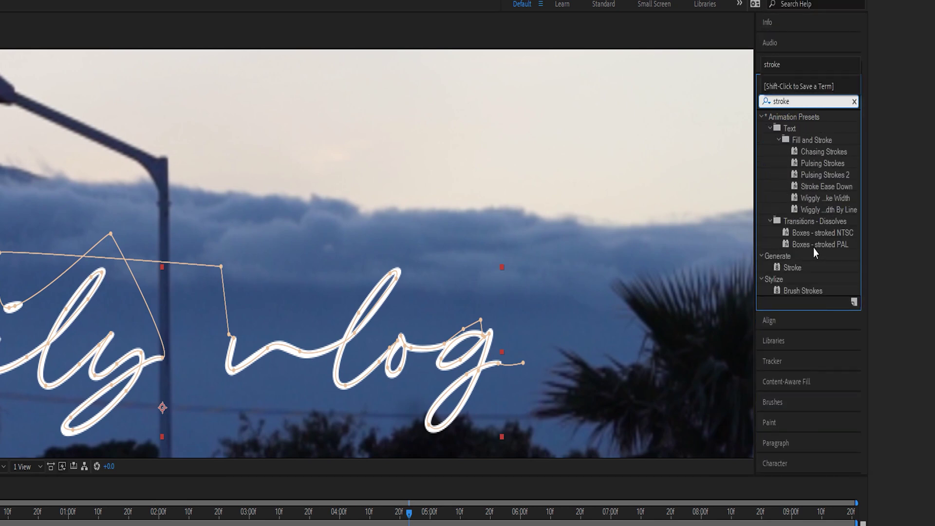
mouse_move(798, 268)
mouse_down()
mouse_move(66, 414)
mouse_move(78, 417)
mouse_up()
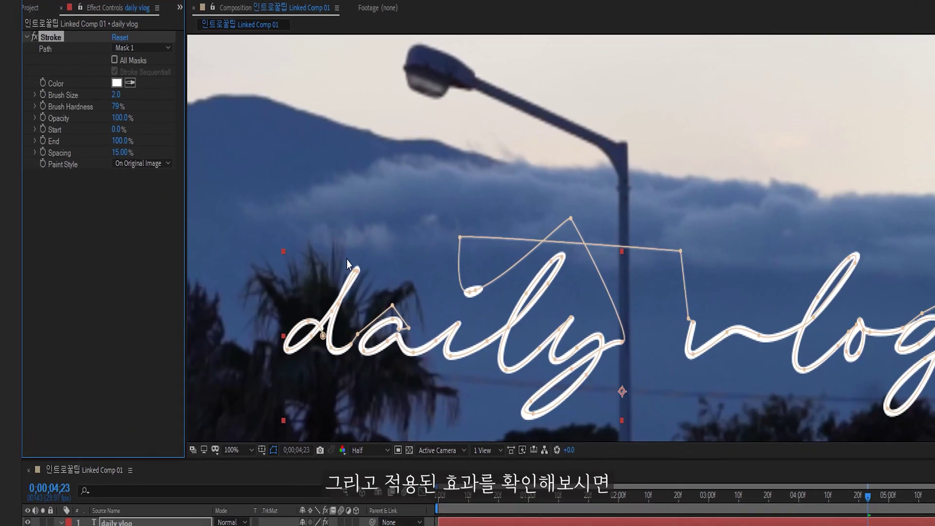
Keep Mask 1 as the stroke path, with brush size 4.0 and red colour
click(121, 63)
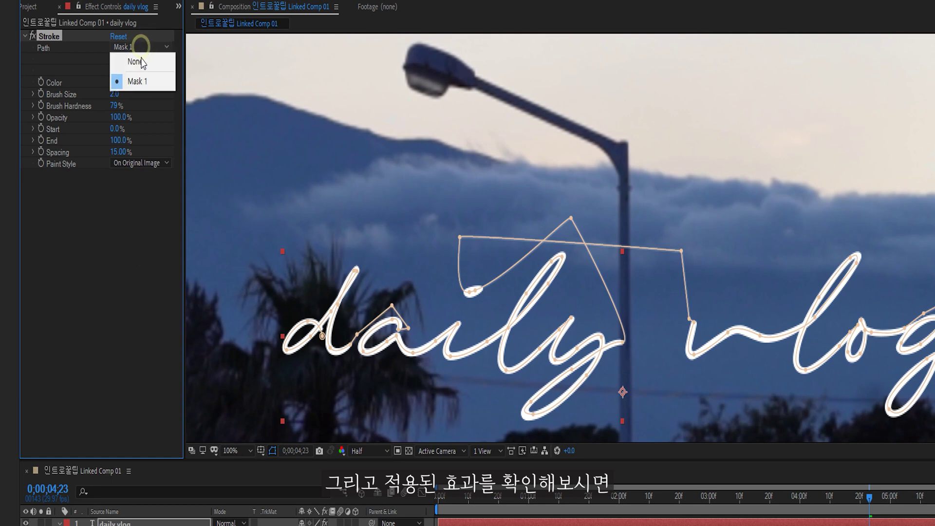
click(138, 82)
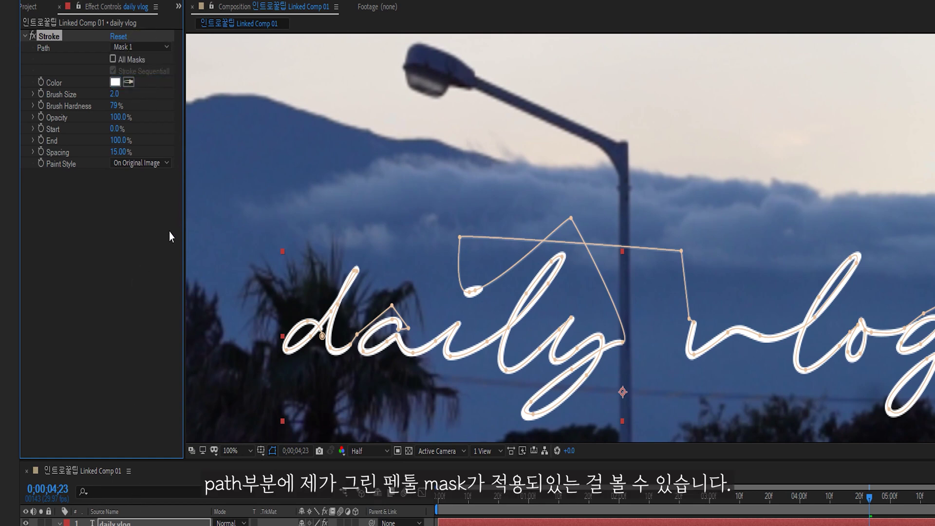
scroll(355, 239, down, 2)
scroll(513, 287, up, 2)
click(114, 94)
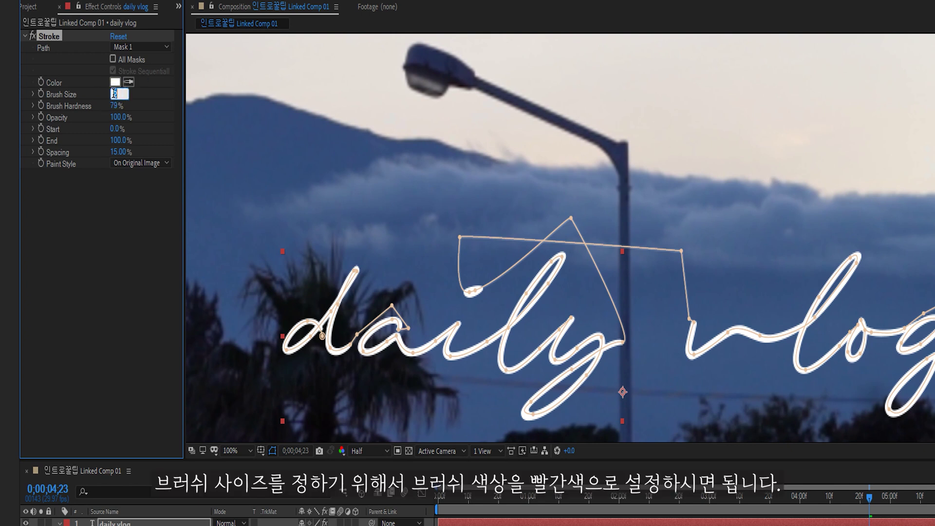
text(4)
key(Return)
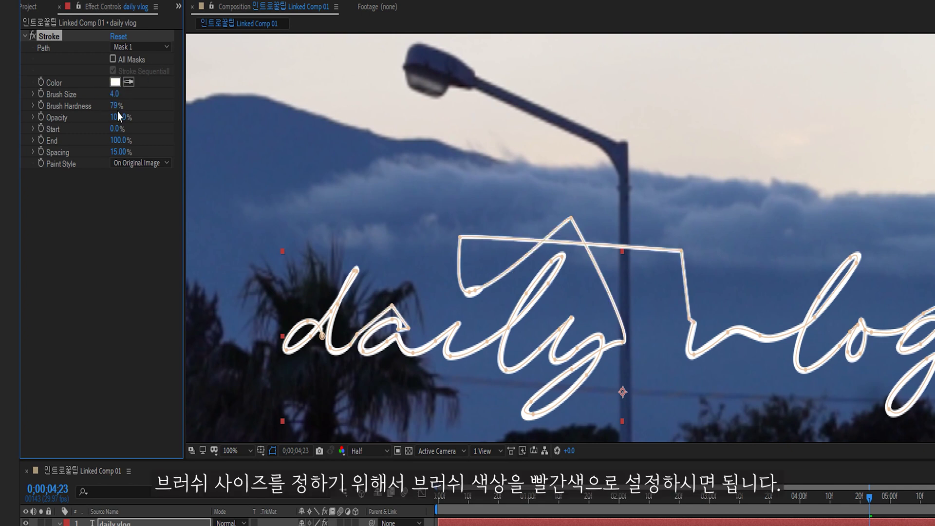
click(116, 82)
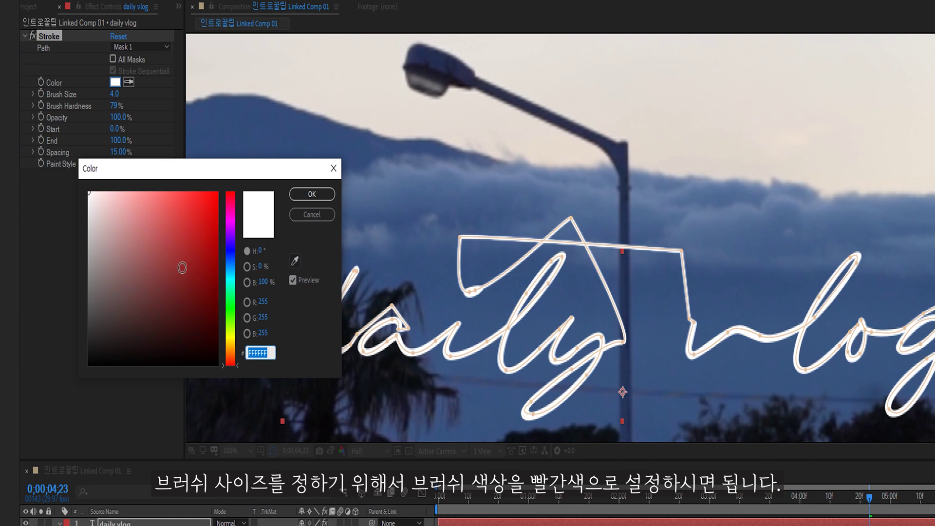
click(198, 228)
click(312, 194)
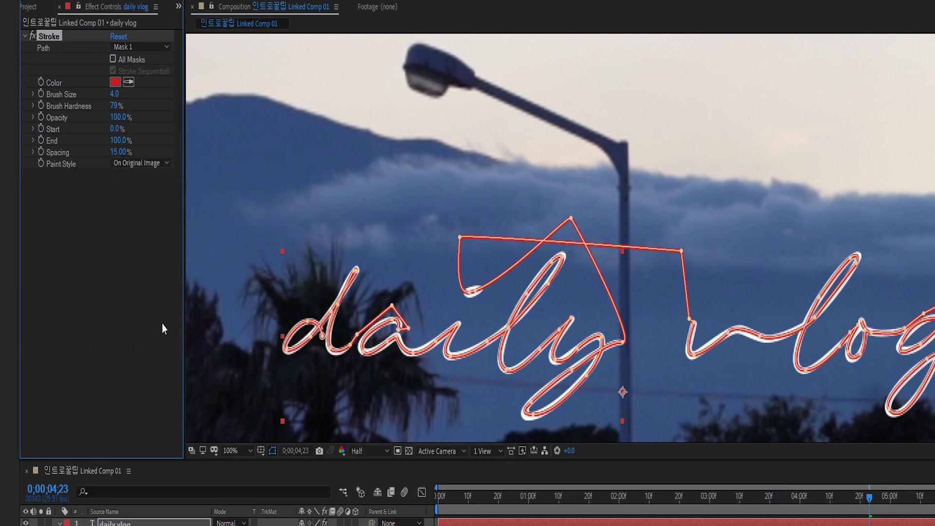
Raise the brush size to 7.0 and nudge the mask point under the y loop
drag(113, 94, 117, 95)
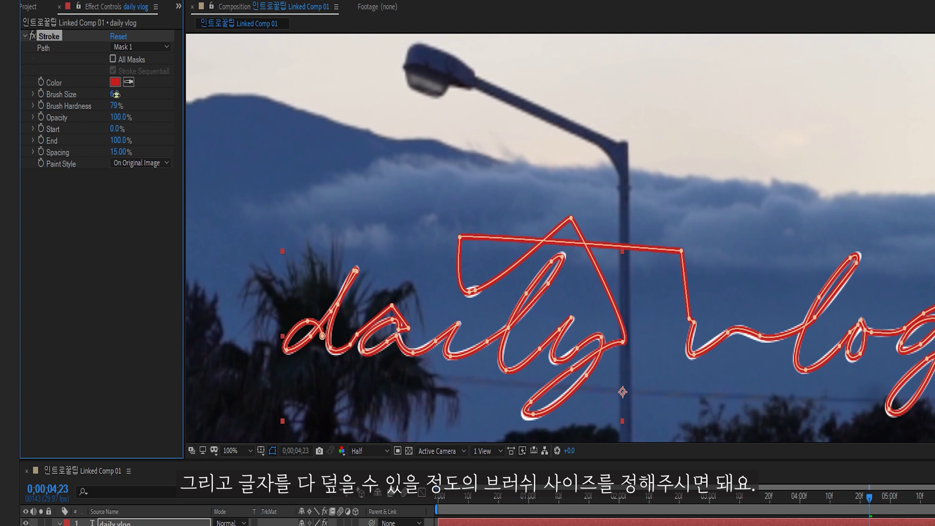
click(116, 94)
key(Return)
click(116, 94)
text(7)
key(Return)
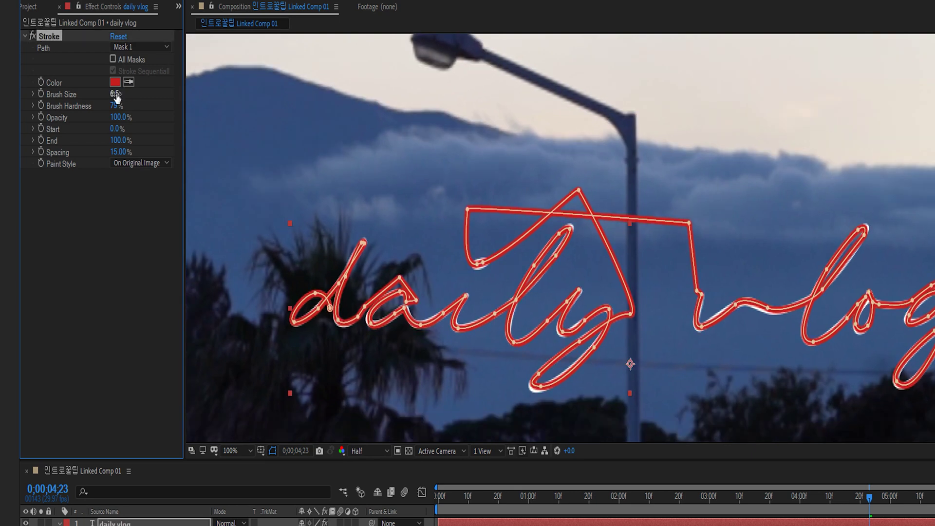
click(539, 388)
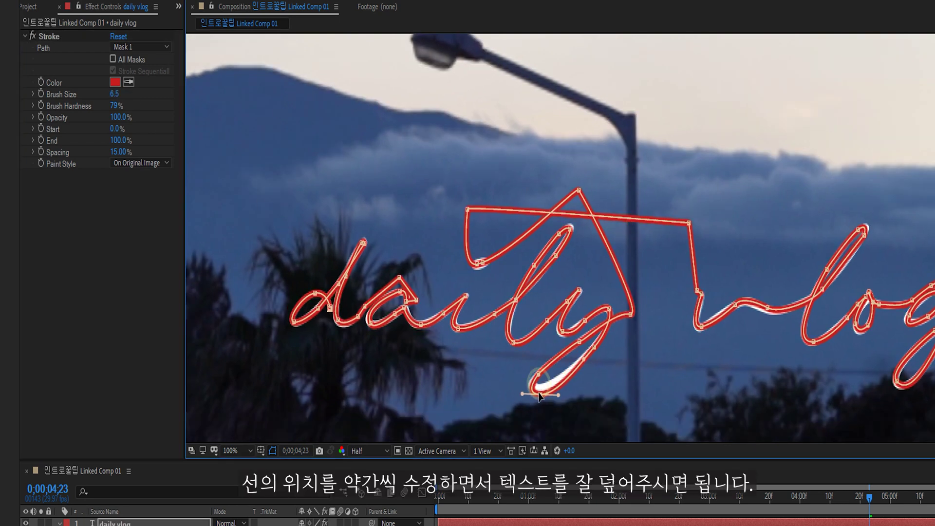
drag(537, 389, 539, 384)
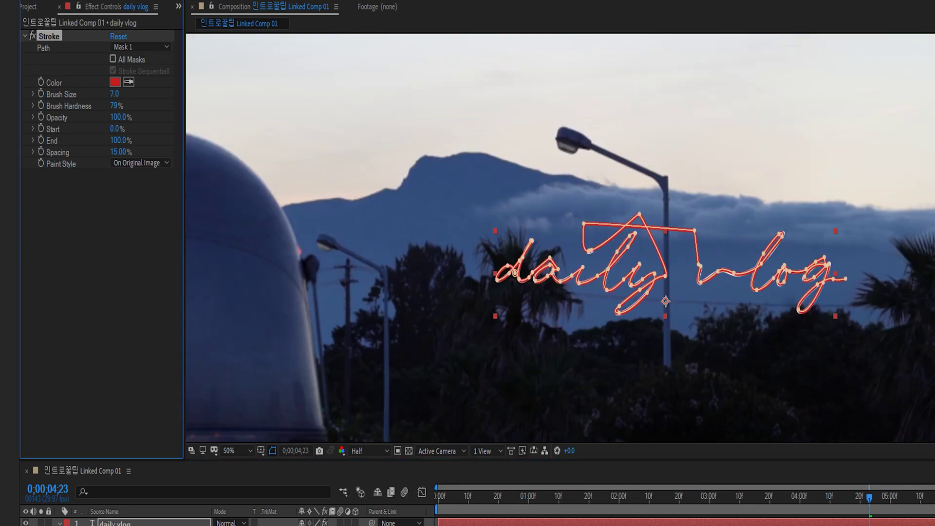
Make the stroke reveal the original image and set its End to 0%
click(131, 163)
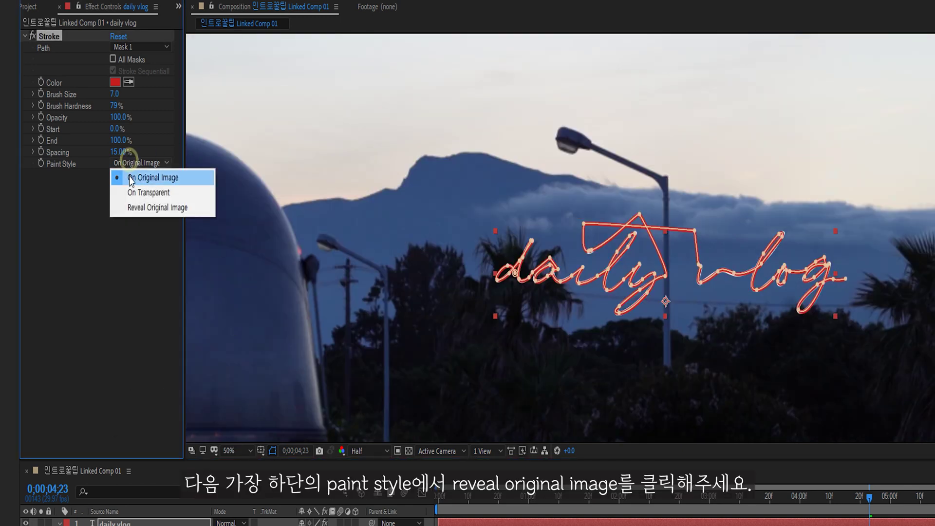
click(132, 207)
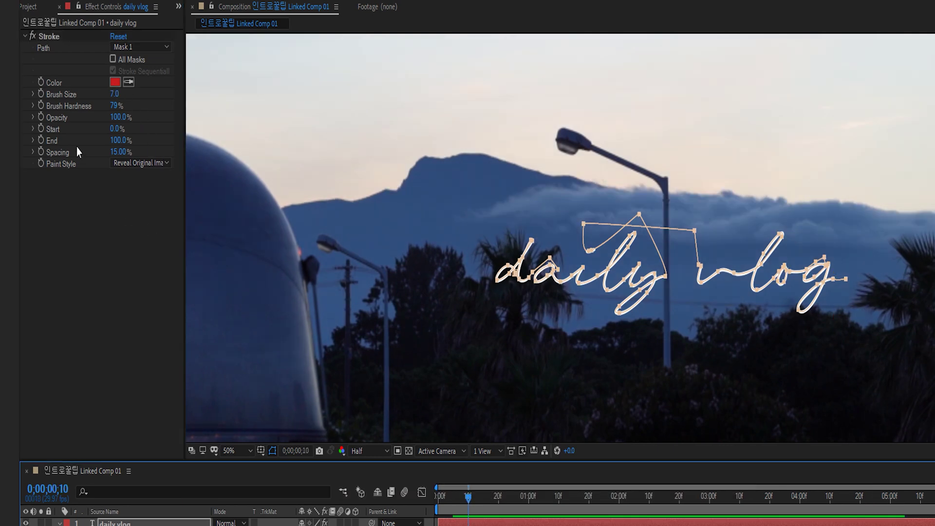
click(120, 140)
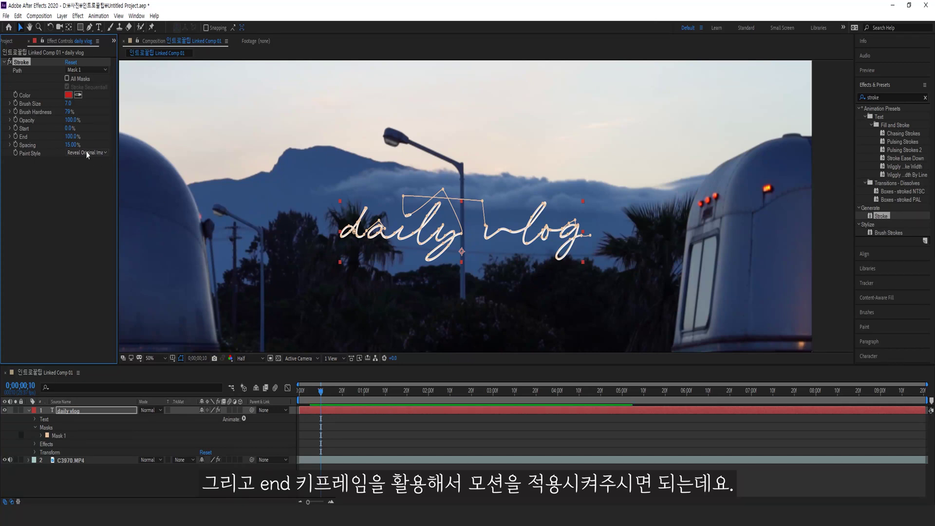
click(70, 137)
text(0)
key(Return)
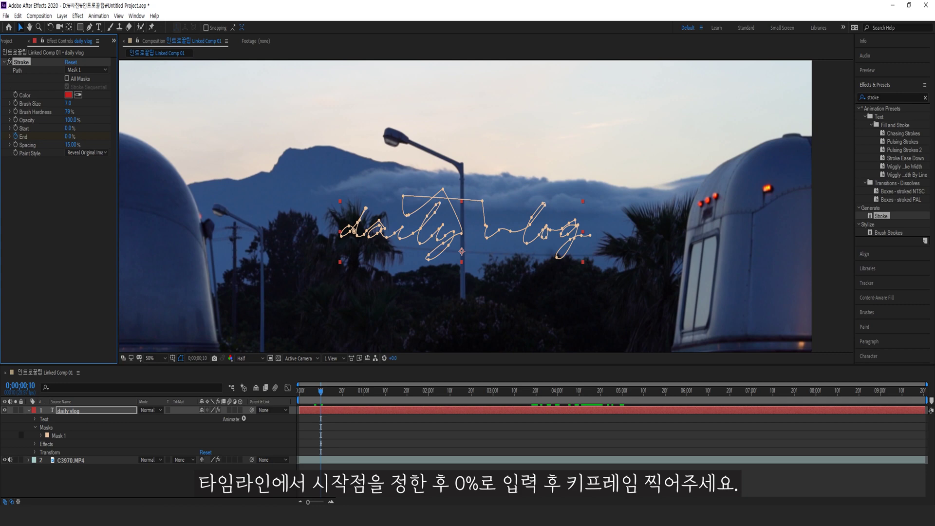
Keyframe End at 100% at 0;00;03;00, then show the 'daily vlog' layer's keyframes with U
drag(324, 399, 495, 413)
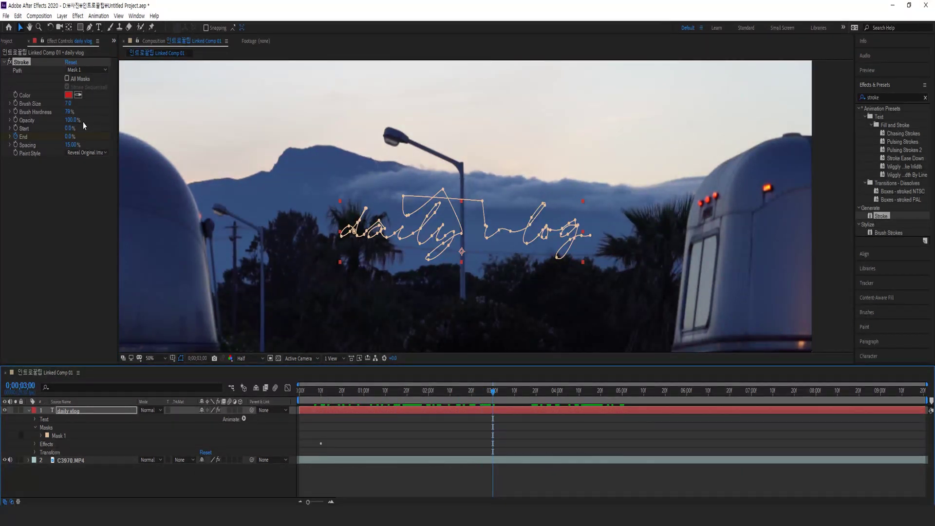
click(69, 136)
text(100)
key(Return)
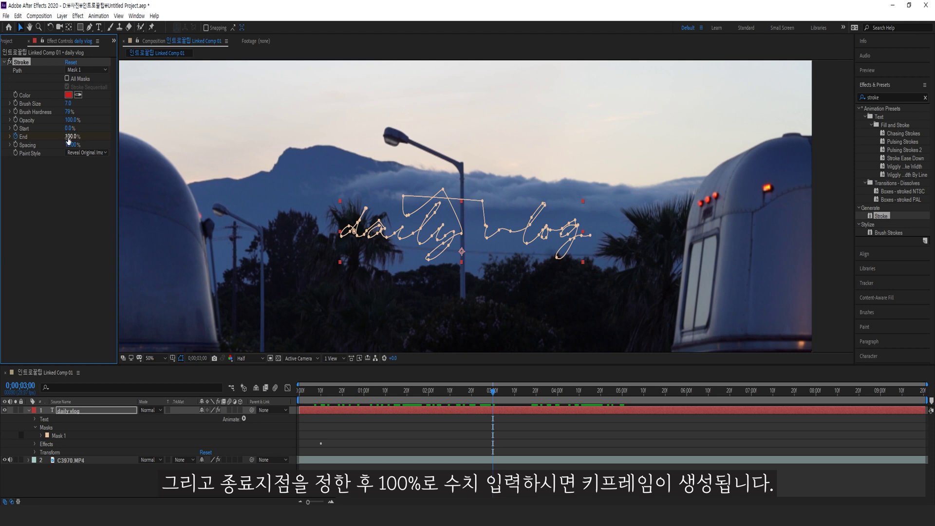
click(97, 414)
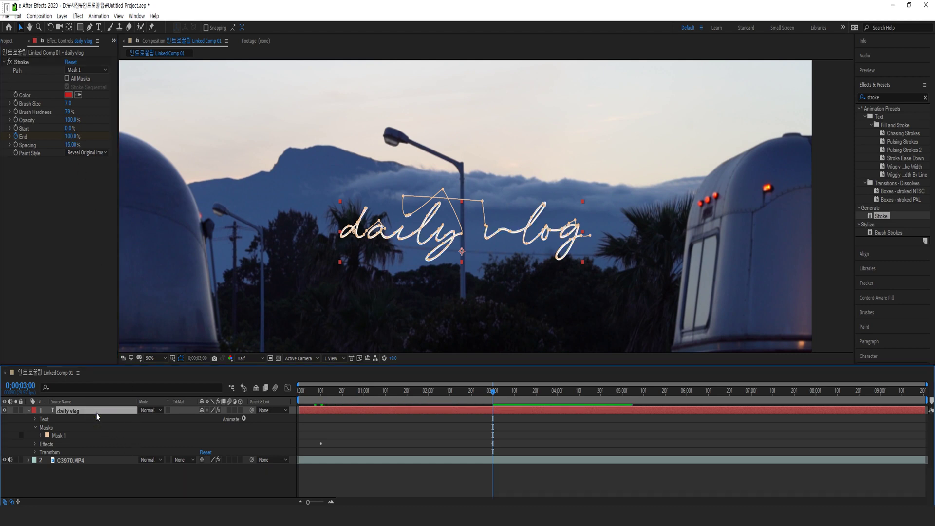
key(u)
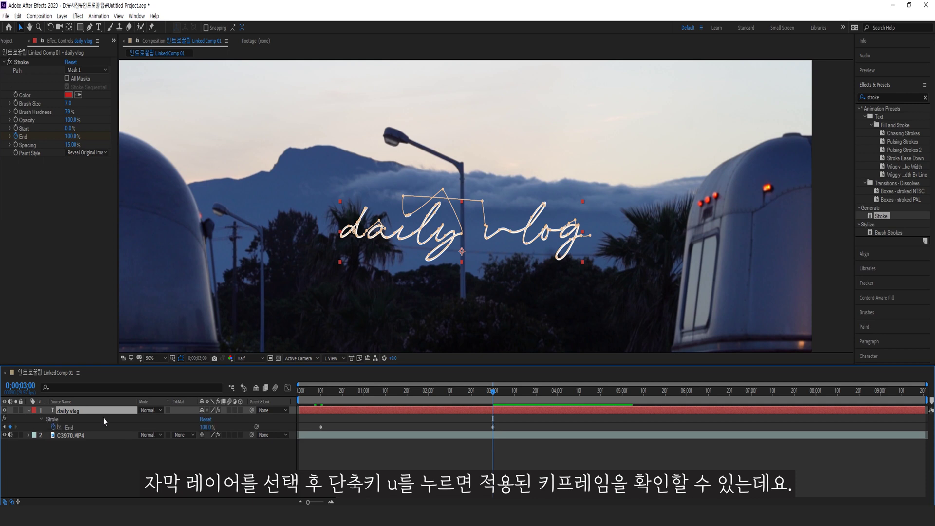
Scrub back and preview the write-on animation
mouse_move(499, 396)
mouse_down()
mouse_move(454, 390)
mouse_move(311, 414)
mouse_up()
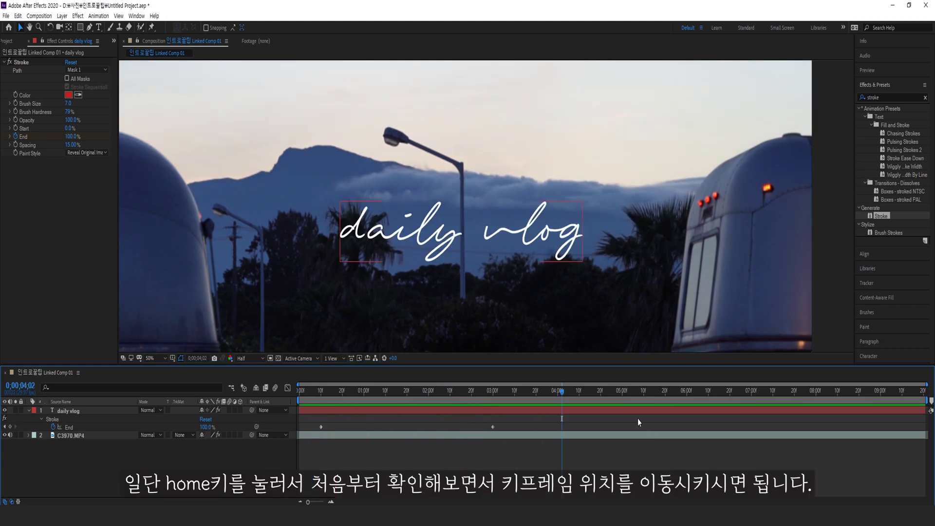
key(comma)
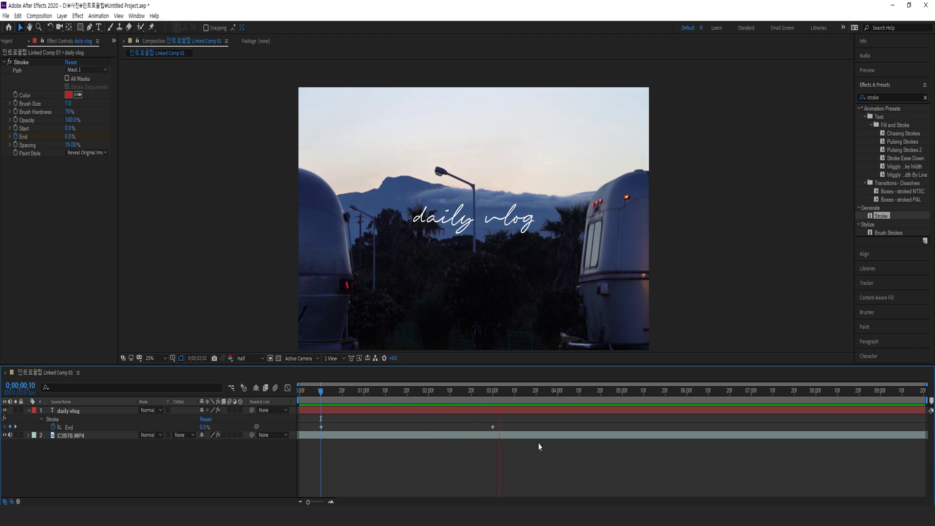
key(space)
Move the End 100% keyframe to 0;00;04;00, then return to the composition start
drag(494, 428, 549, 428)
drag(543, 391, 533, 394)
click(20, 385)
text(400)
key(Return)
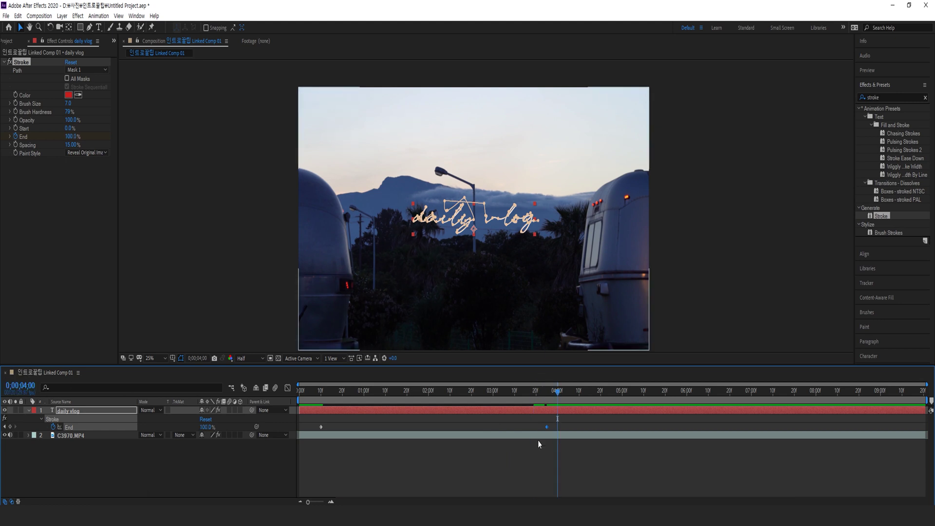
drag(546, 427, 559, 427)
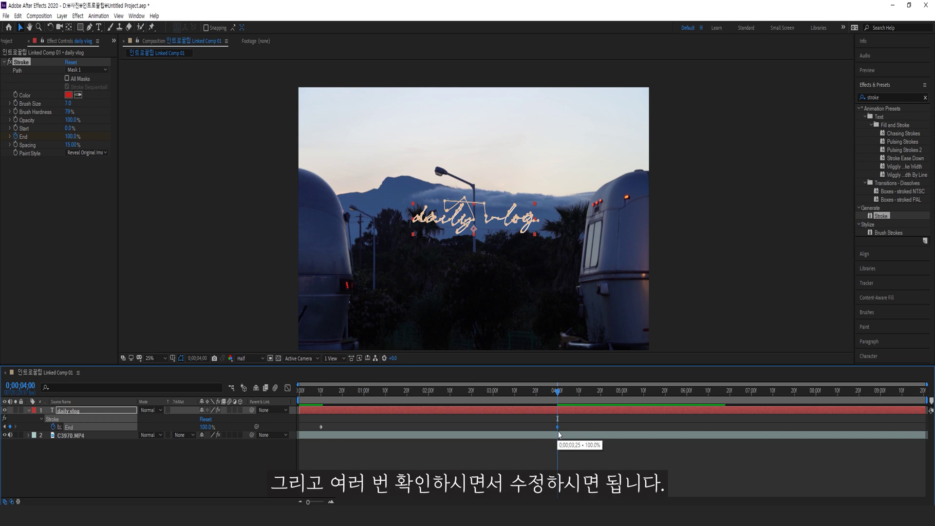
drag(557, 390, 213, 430)
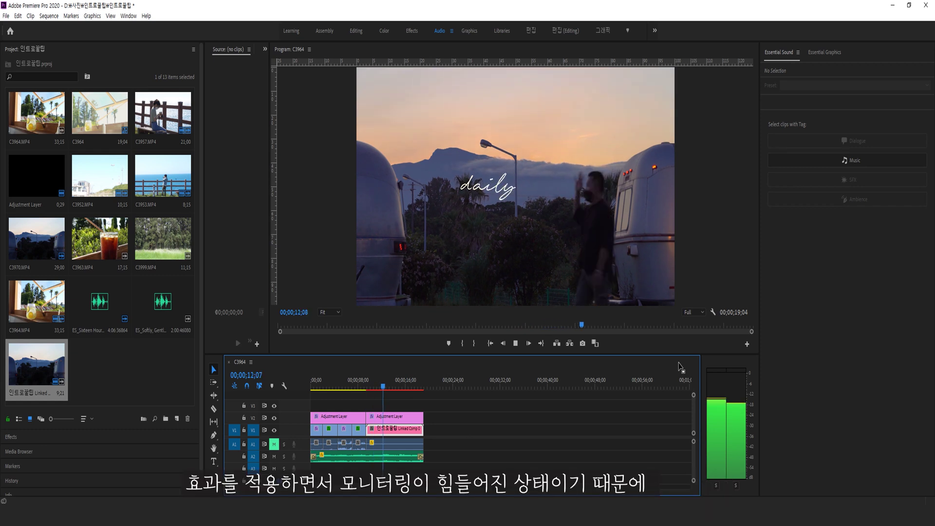
Render the work area and play back to check the sound-effect timing, stopping at 12;19
key(space)
key(Return)
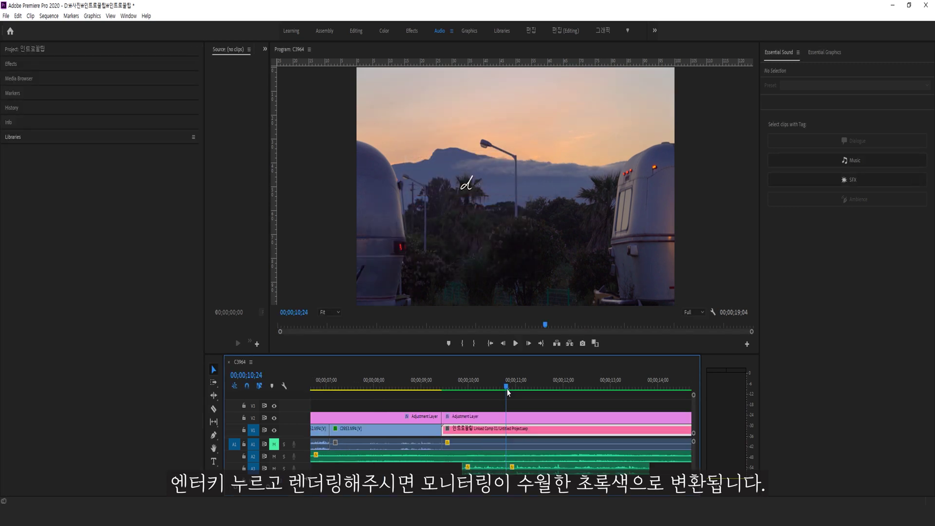
drag(518, 468, 529, 469)
key(space)
key(ctrl+z)
drag(545, 385, 448, 385)
key(space)
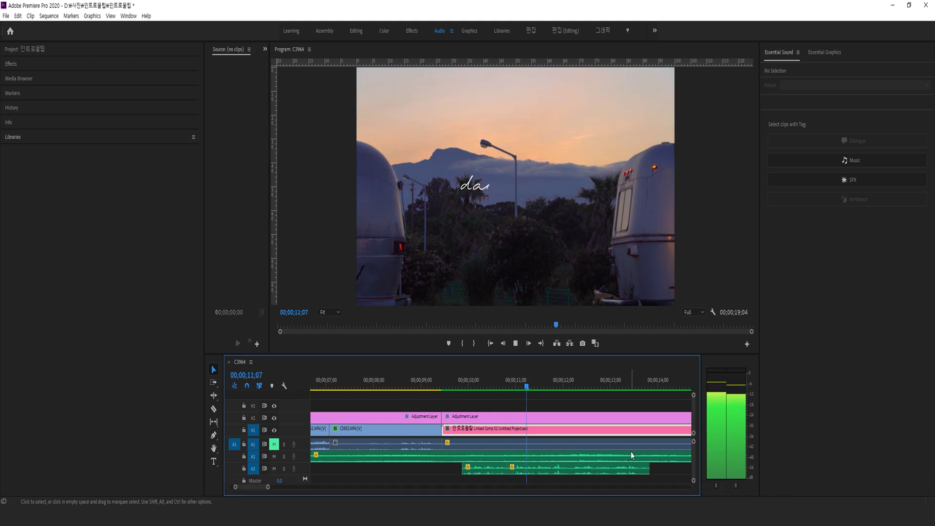
key(space)
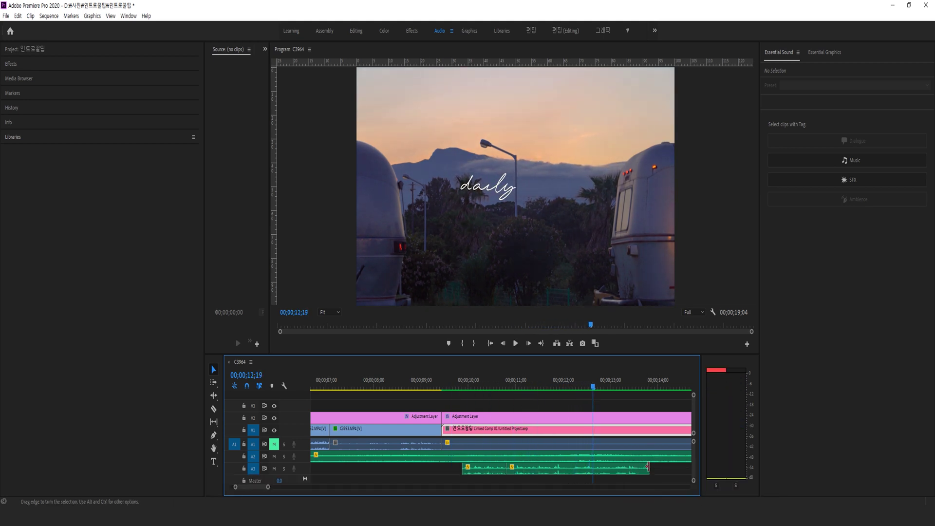
Trim the A3 sound-effect clip to end at 12;19
drag(647, 471, 594, 481)
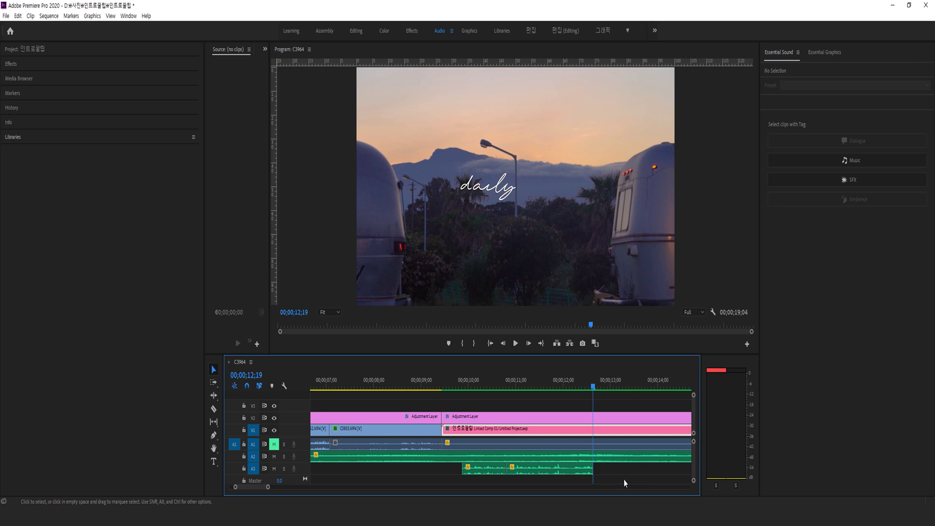
key(minus)
key(minus)
key(equal)
key(equal)
Shift the A3 sound-effect clip 29 frames later to 13;00 and play back to check sync
drag(522, 471, 523, 471)
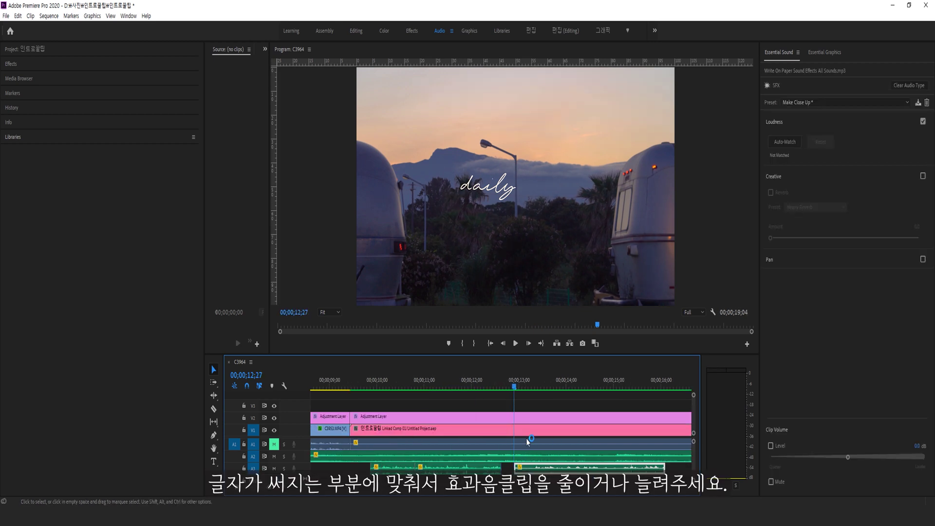
click(520, 387)
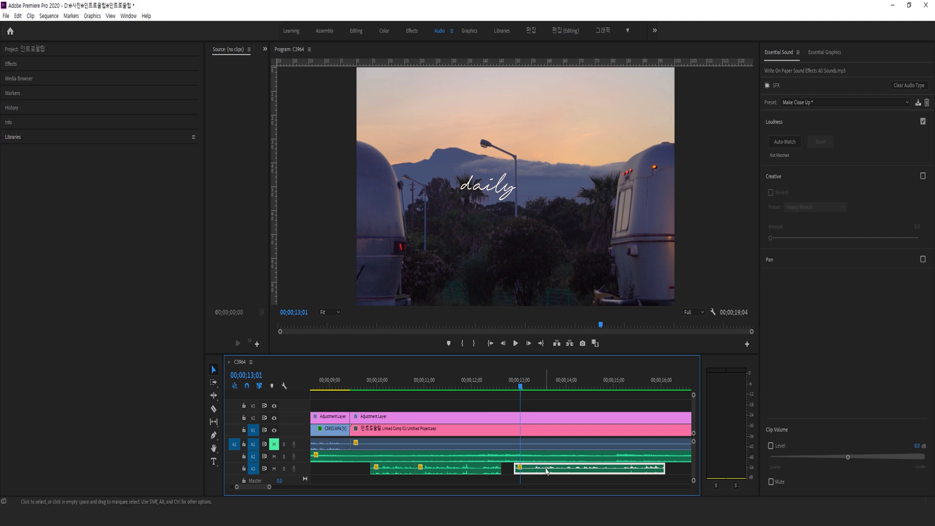
drag(545, 470, 590, 468)
drag(518, 382, 359, 401)
key(space)
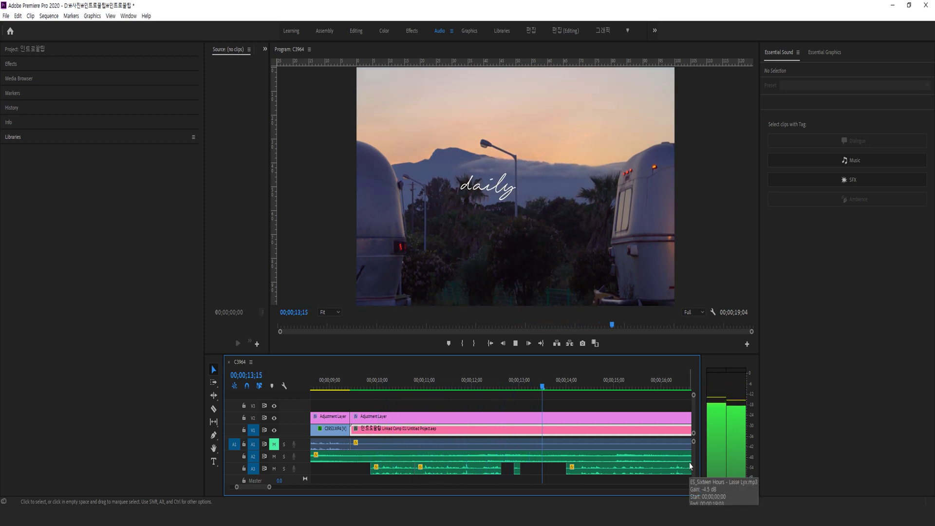
key(space)
Move the sound-effect clip 6 frames earlier, recheck sync, then nudge it slightly later
mouse_move(556, 387)
mouse_down()
mouse_move(539, 392)
mouse_move(547, 394)
mouse_up()
drag(593, 469, 573, 470)
key(space)
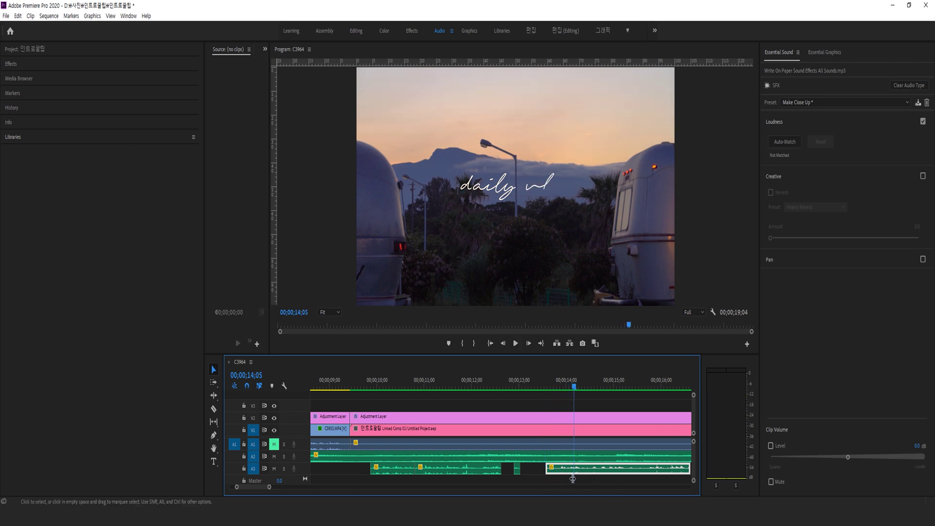
click(550, 472)
drag(572, 380, 542, 393)
key(space)
key(space)
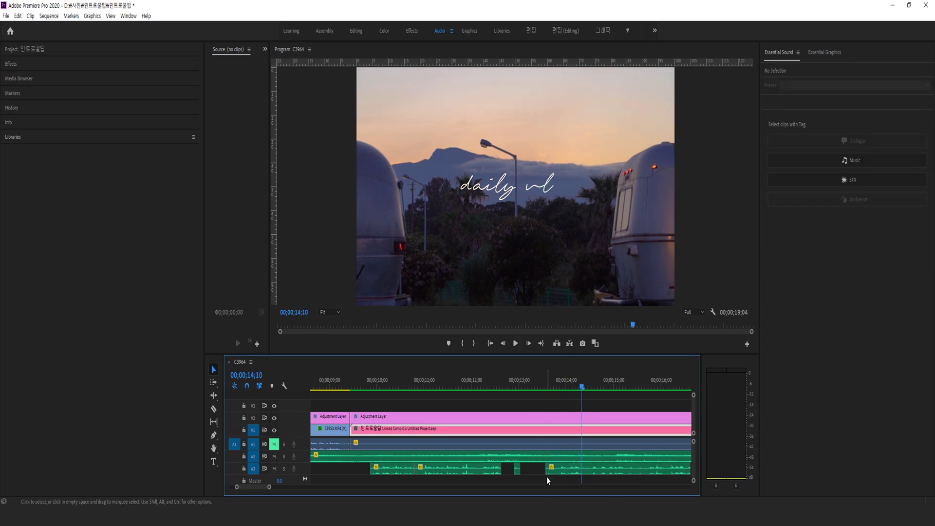
drag(546, 469, 560, 469)
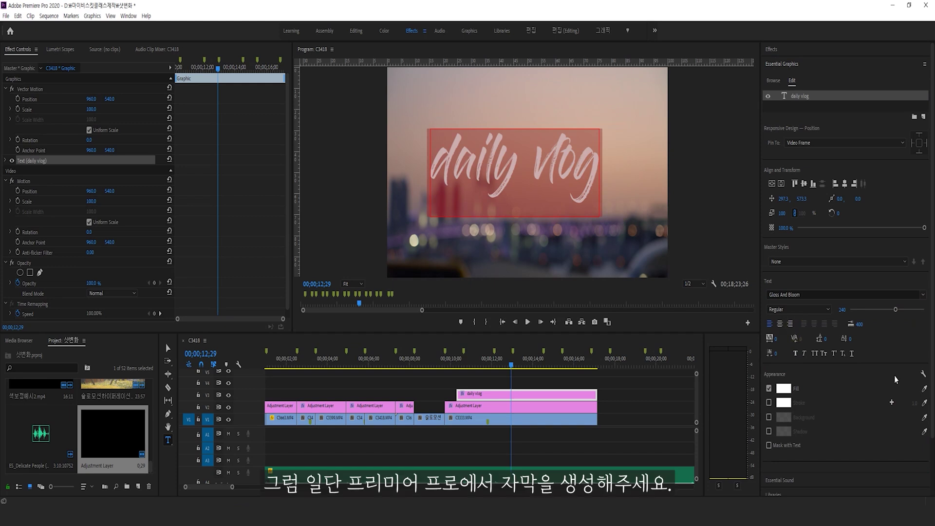
Centre the 'daily vlog' title horizontally and vertically and apply font size 200
click(845, 184)
click(806, 184)
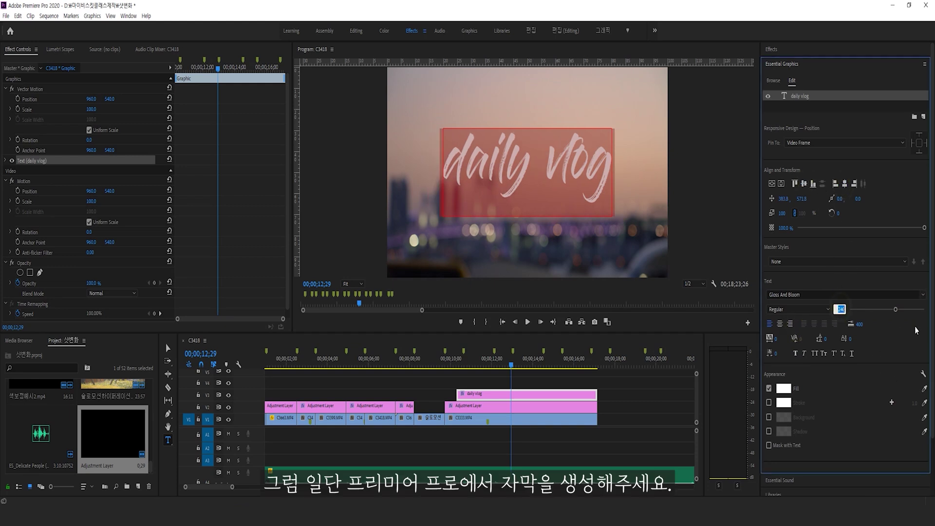
key(Return)
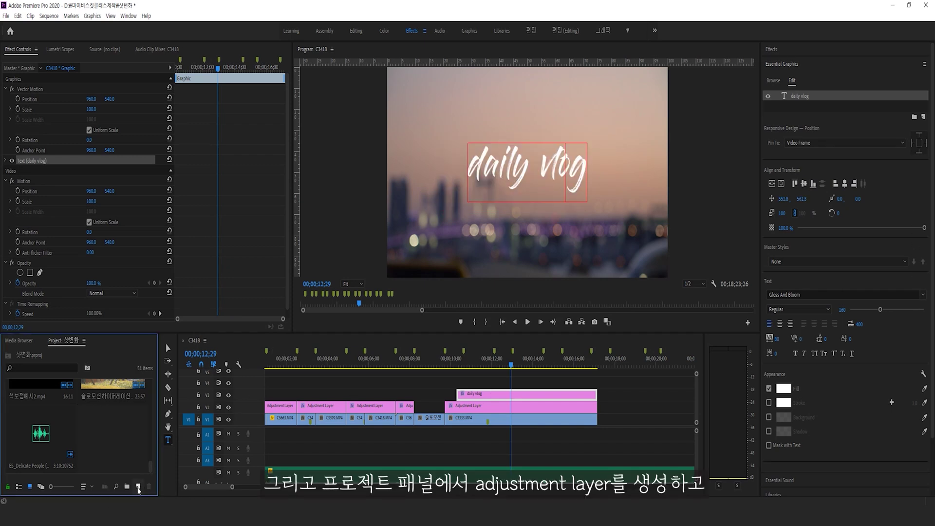
Create a 1920x1080 adjustment layer and place it on V4 above the title
click(139, 487)
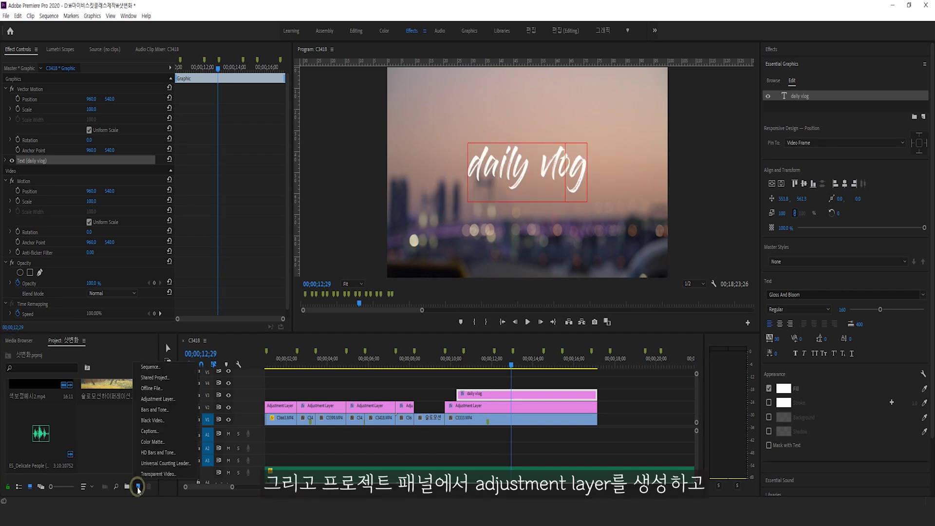
click(158, 399)
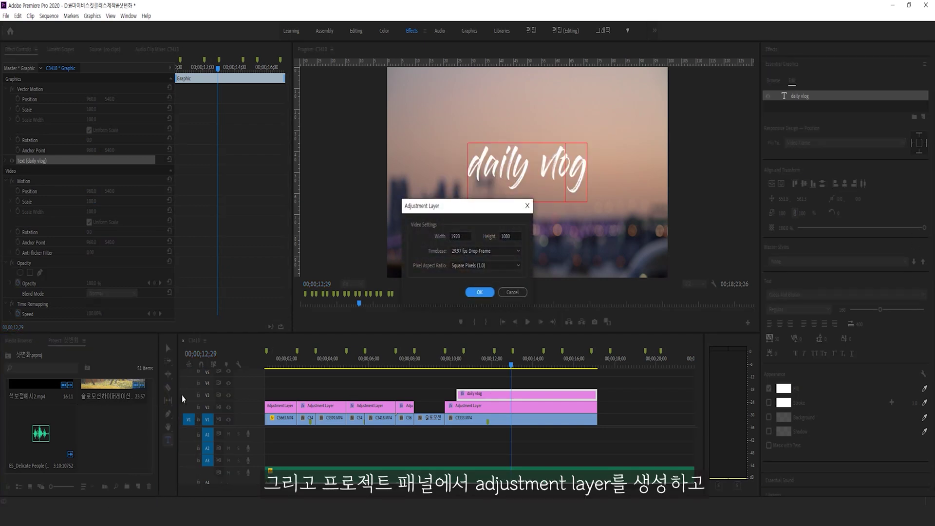
click(479, 292)
drag(111, 438, 600, 384)
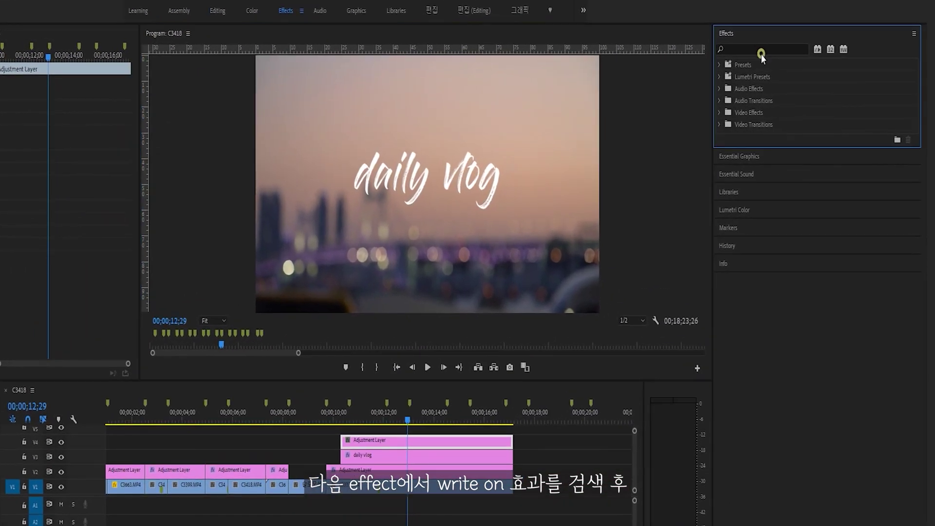
Apply the Write-on effect to the V4 adjustment layer
click(775, 54)
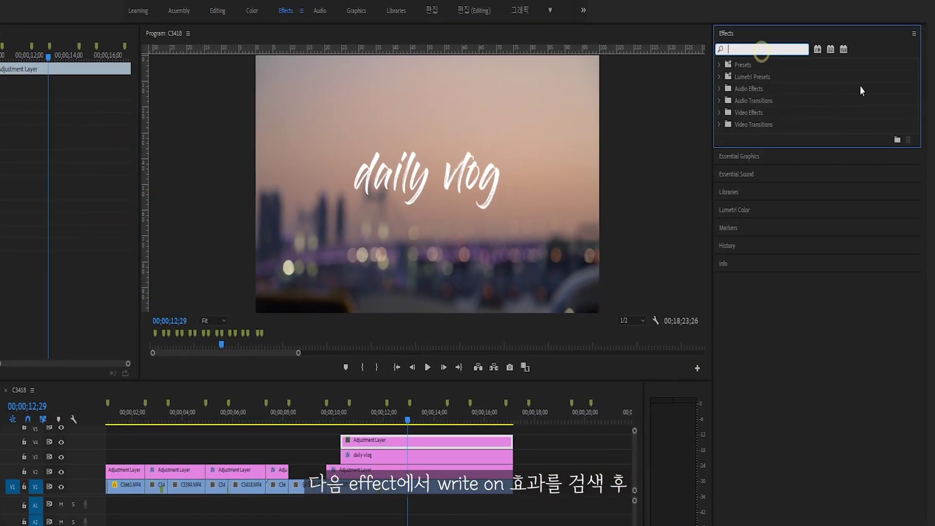
text(write)
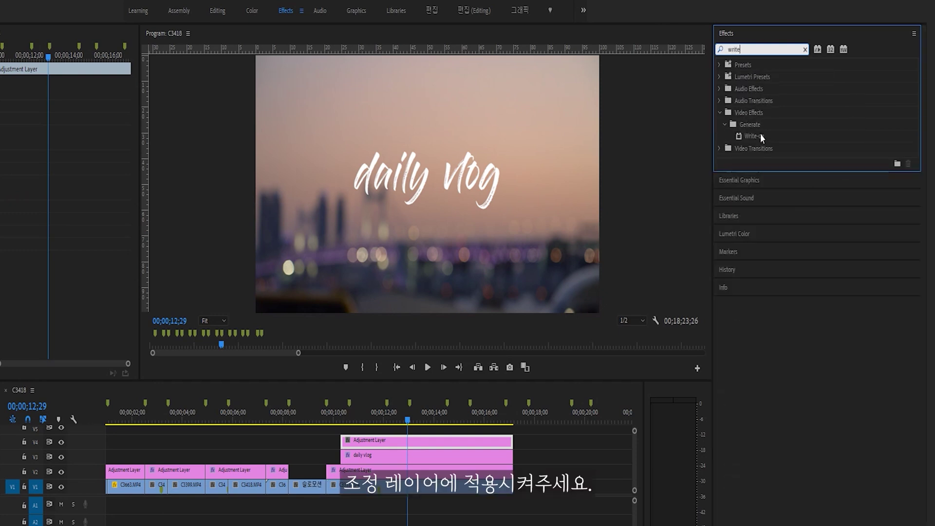
drag(761, 136, 384, 438)
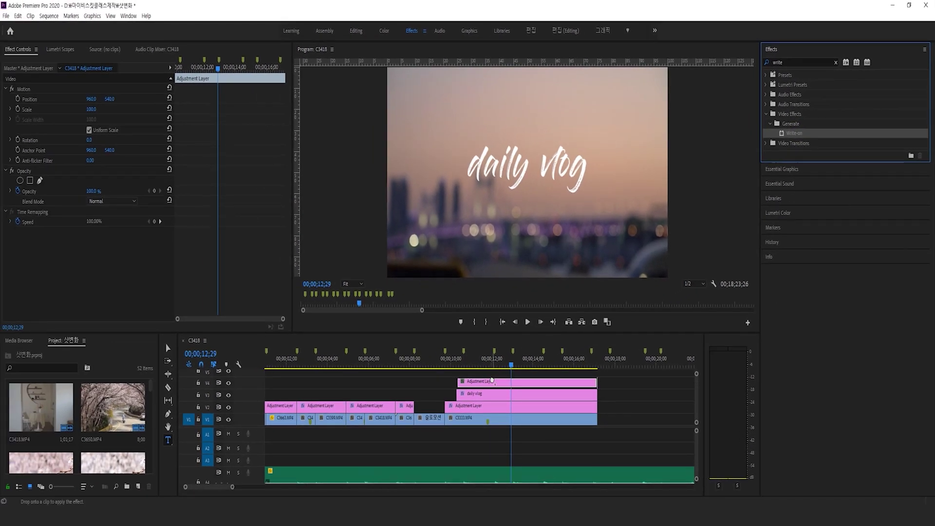
drag(492, 380, 493, 382)
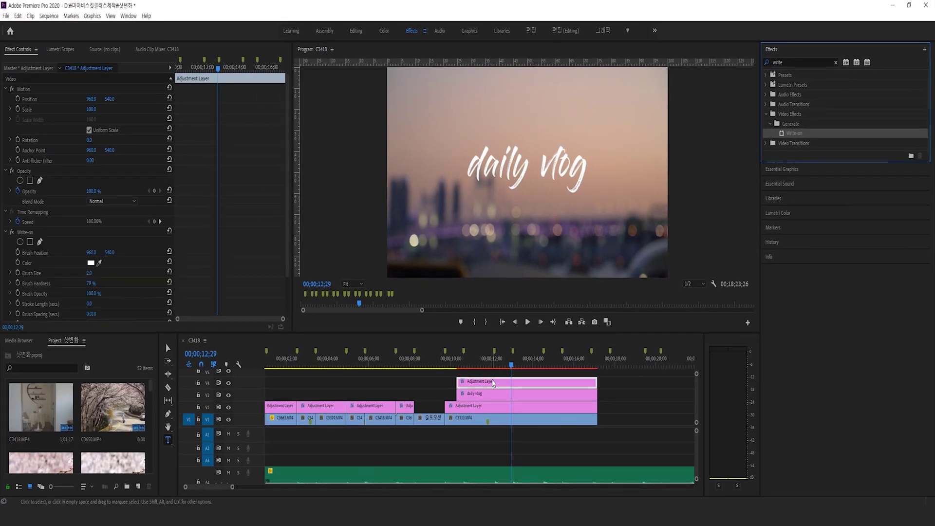
Set the Write-on Brush Size to 30
click(43, 57)
scroll(57, 211, down, 3)
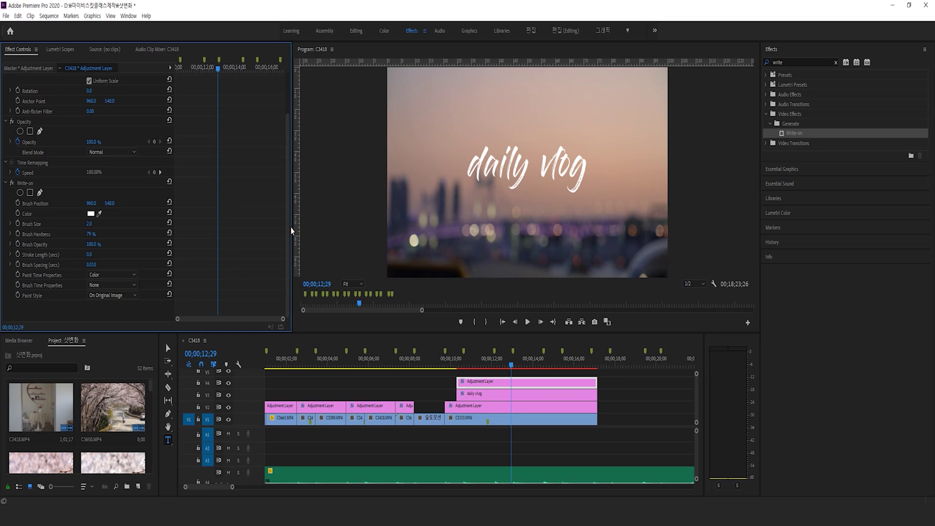
click(89, 224)
text(30)
key(Return)
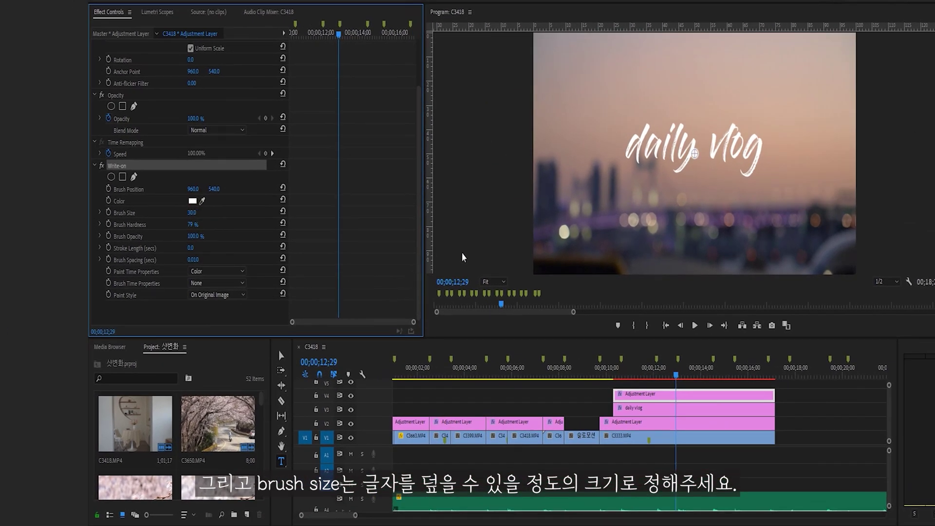
Set Write-on Brush Size 28, Brush Hardness 75% and Stroke Length 50
click(193, 213)
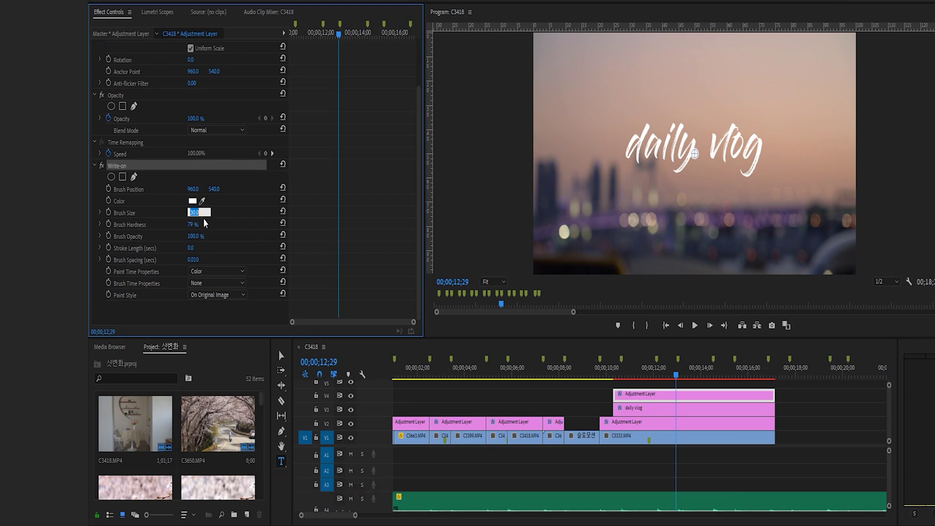
click(762, 168)
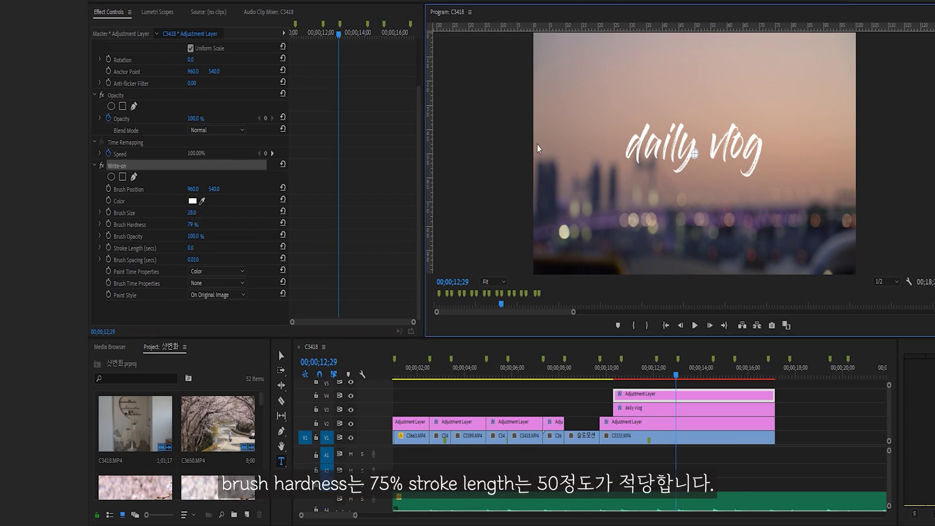
click(198, 223)
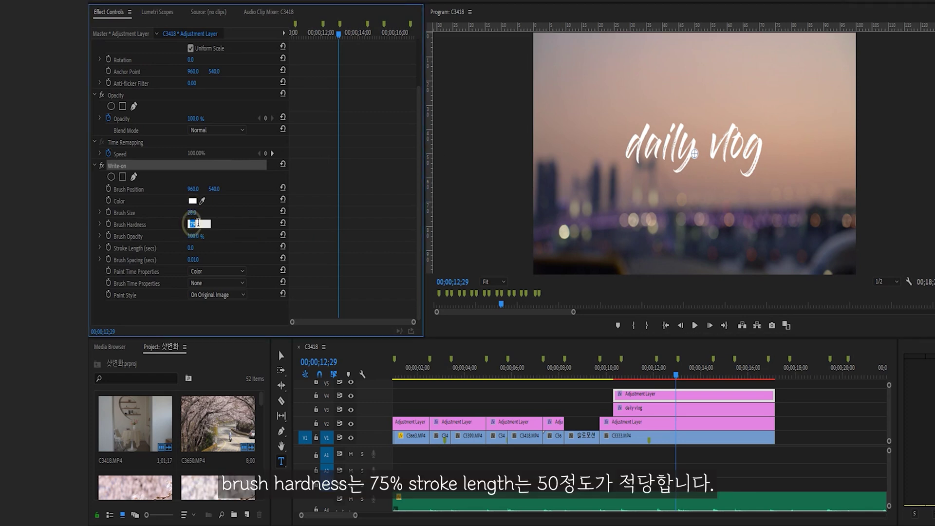
text(75)
key(Return)
click(194, 248)
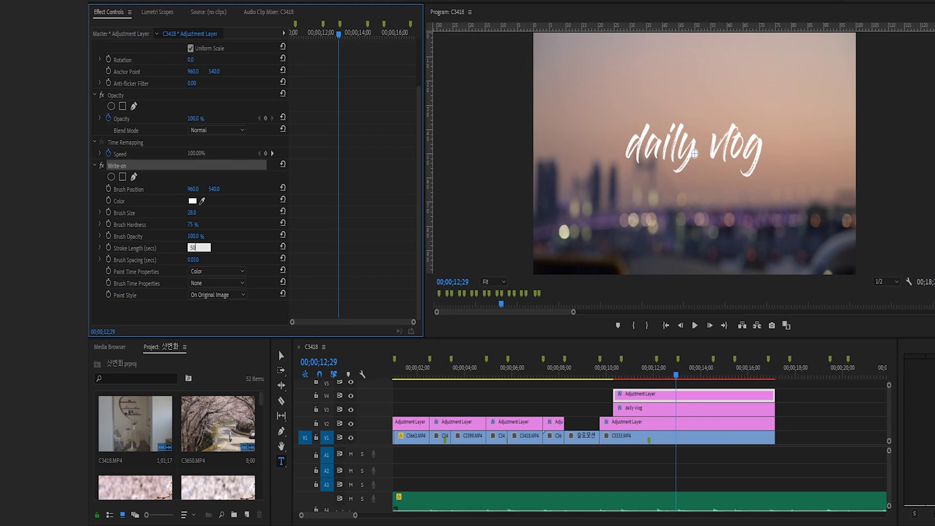
key(Return)
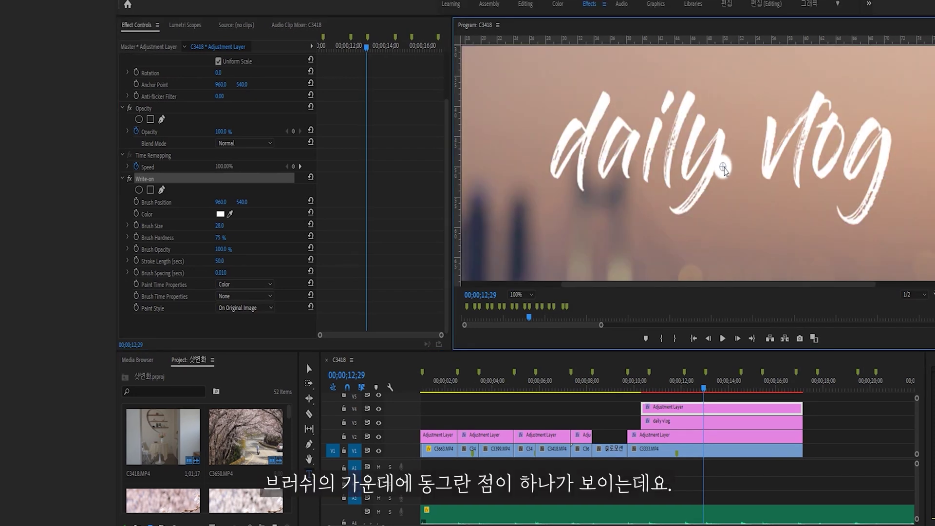
Place the brush at the top of the 'd' and keyframe Brush Position at 11;08
mouse_move(666, 187)
mouse_down()
mouse_move(614, 166)
mouse_move(585, 106)
mouse_up()
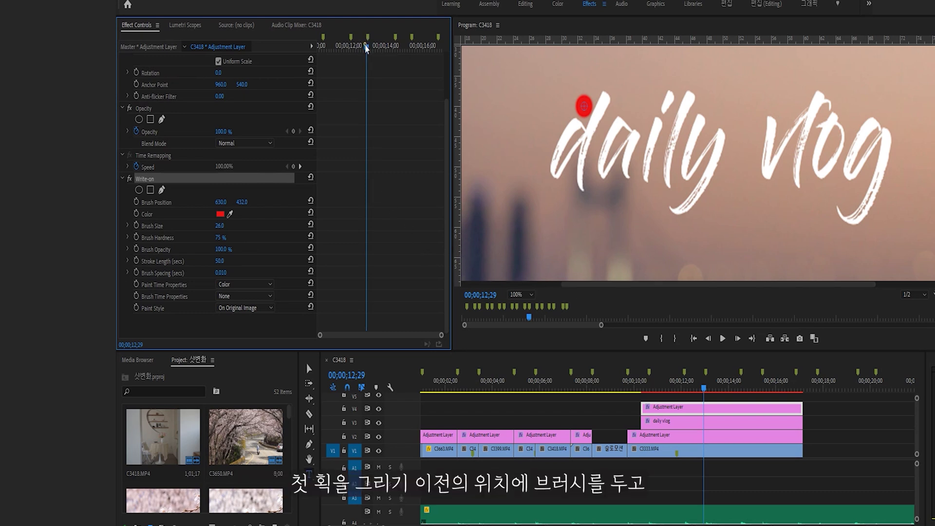
drag(366, 47, 334, 74)
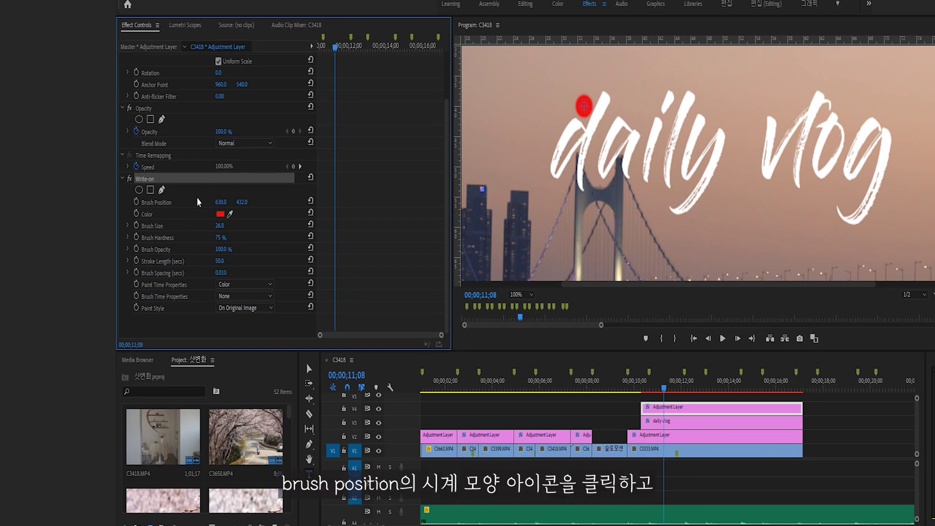
click(136, 202)
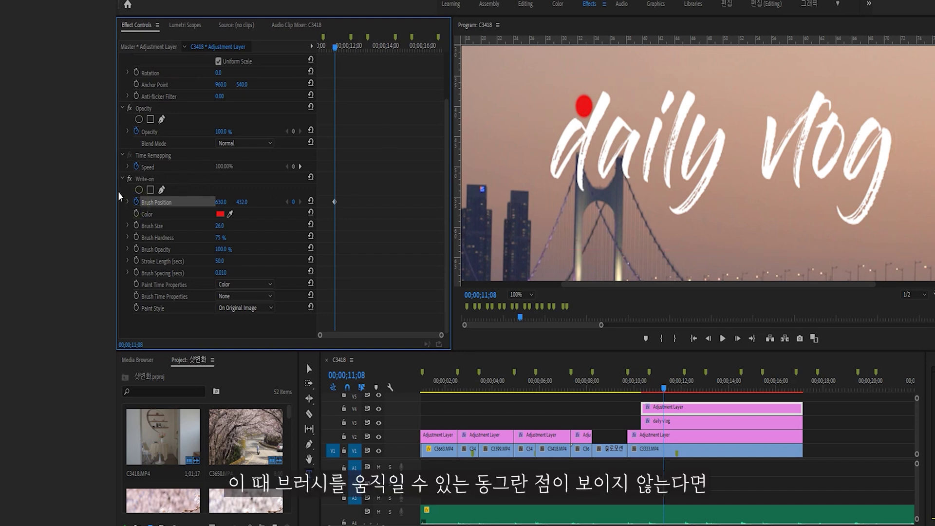
Step forward to 11;10 and drag the brush down the 'd' to extend the red stroke
click(141, 179)
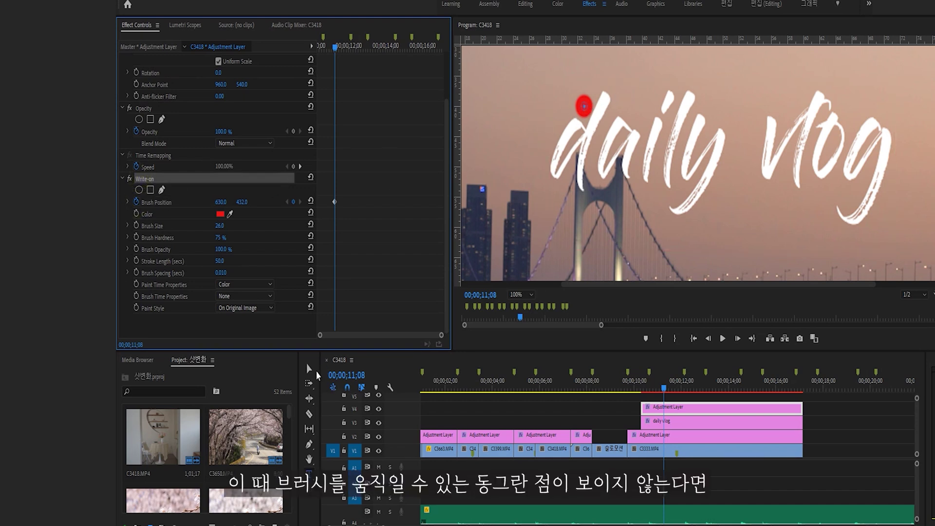
click(308, 369)
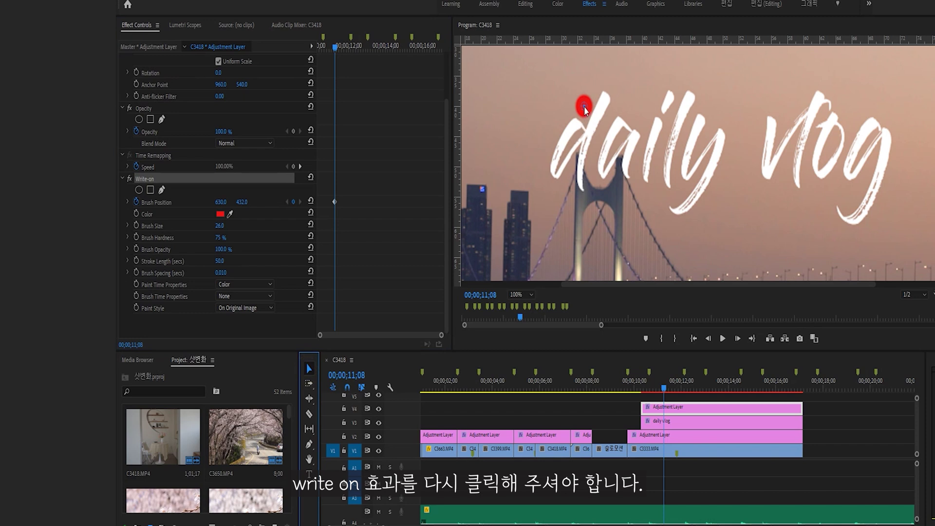
click(402, 232)
key(Right)
key(Right)
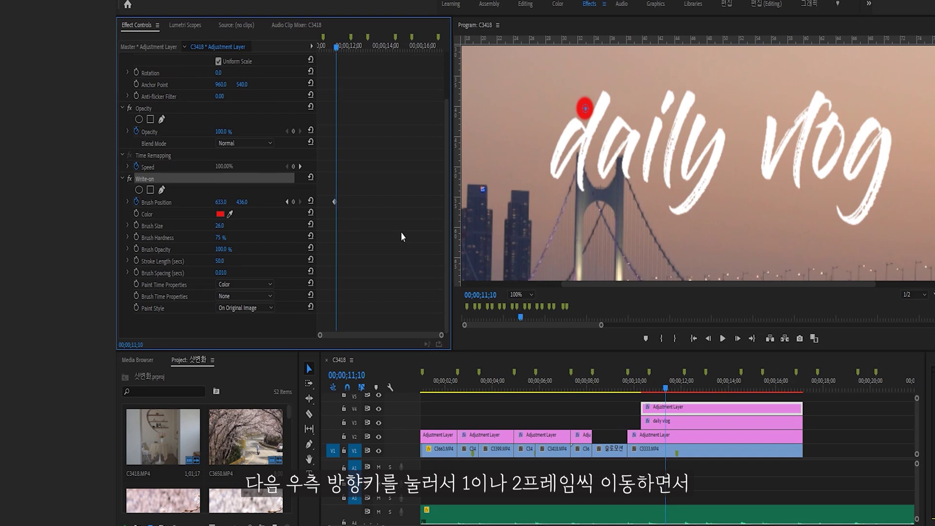
drag(586, 113, 582, 131)
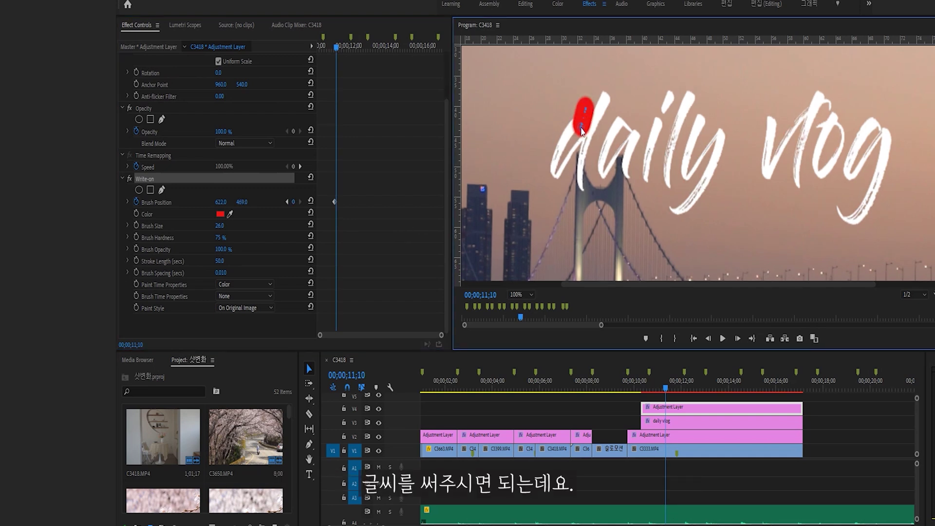
Trace the brush frame by frame along the 'o' and onto the 'g', panning the preview
key(Right)
key(Right)
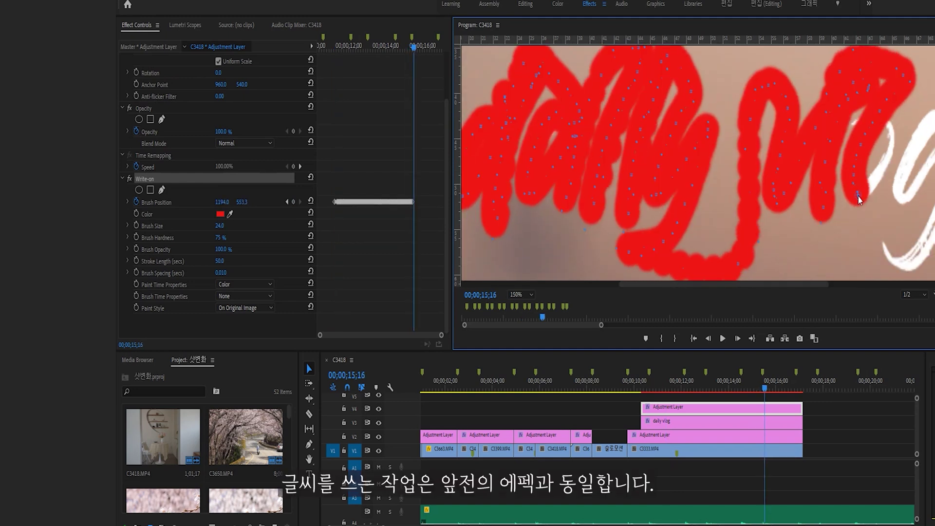
key(Right)
key(Right)
mouse_move(880, 177)
mouse_down()
mouse_move(892, 132)
mouse_move(876, 116)
mouse_up()
key(Right)
key(Right)
key(Right)
key(Right)
key(Right)
key(Right)
key(h)
drag(847, 229, 754, 254)
mouse_move(761, 146)
mouse_down()
mouse_move(858, 97)
mouse_move(868, 129)
mouse_up()
key(Right)
key(Right)
key(Right)
key(Right)
mouse_move(868, 128)
mouse_down()
mouse_move(830, 150)
mouse_move(851, 158)
mouse_up()
key(Right)
key(Right)
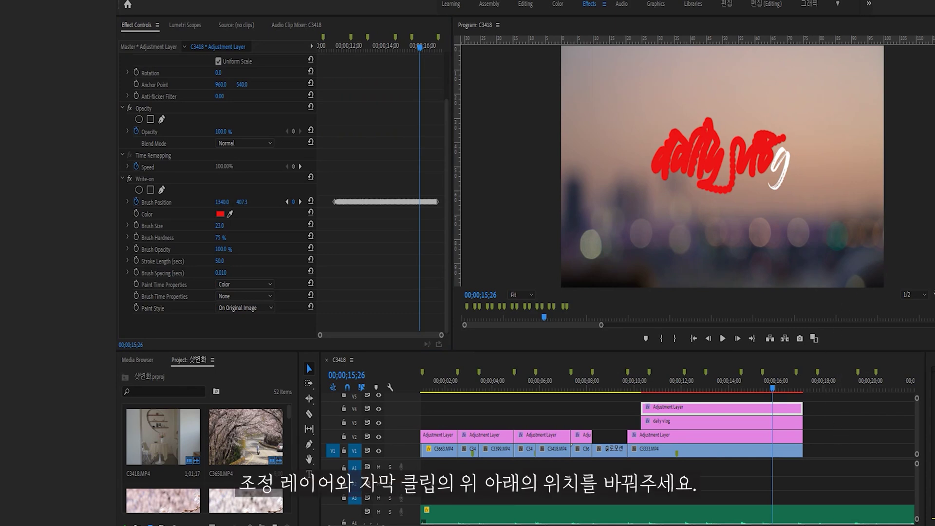
Swap the clips so the 'daily vlog' title sits above the Write-on adjustment layer
click(879, 447)
mouse_move(720, 410)
mouse_down()
mouse_move(726, 402)
mouse_move(724, 426)
mouse_up()
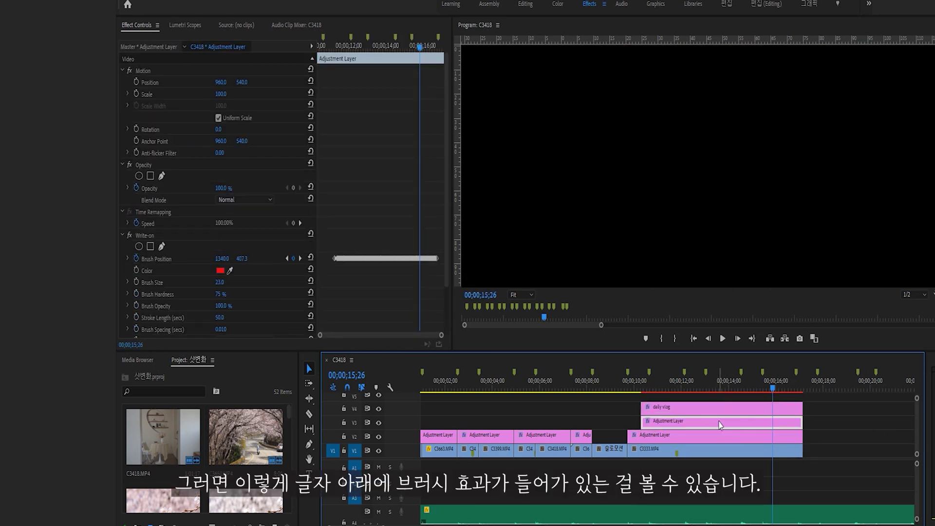
click(721, 420)
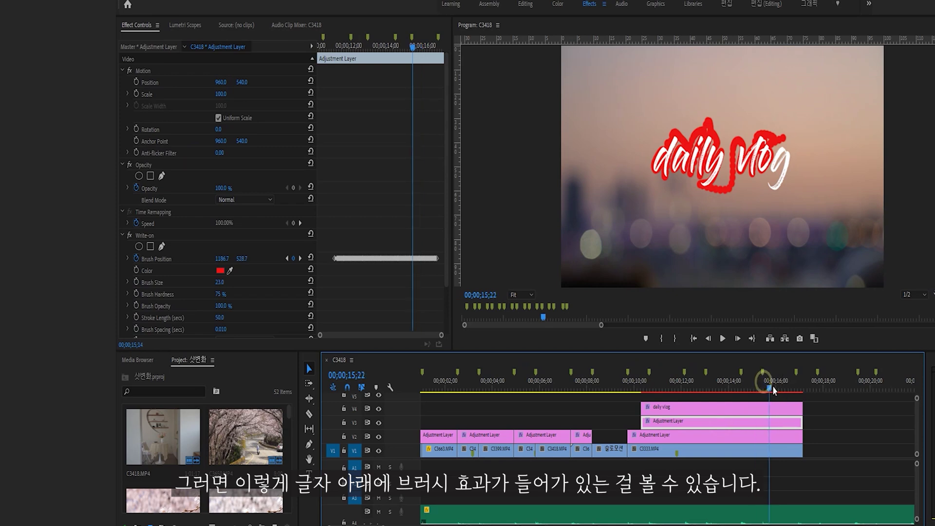
drag(792, 390, 795, 391)
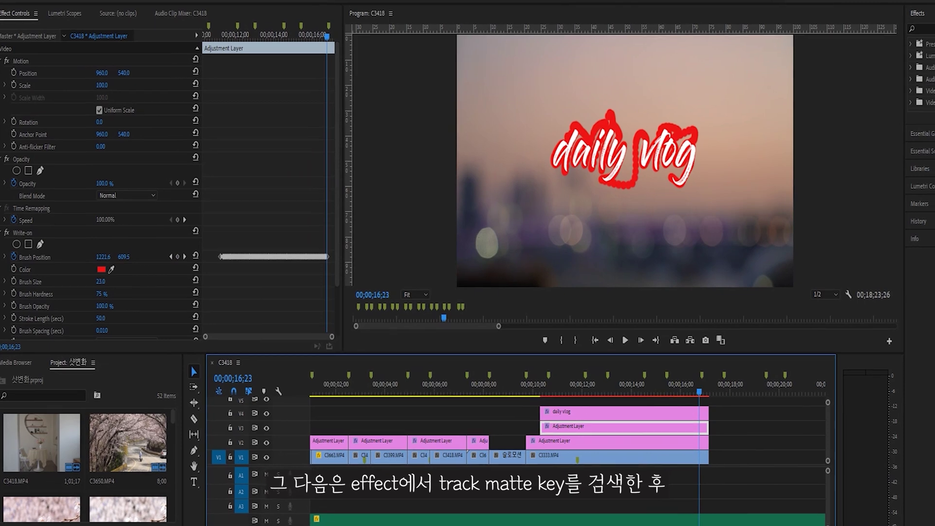
Apply Track Matte Key to the Write-on adjustment layer, using Video 4 as the matte
click(817, 19)
text(track)
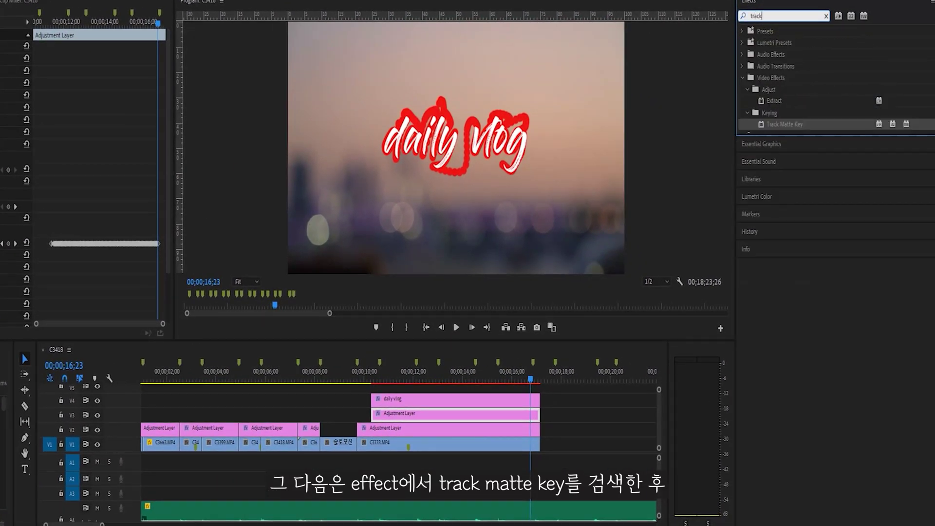
drag(773, 99, 466, 417)
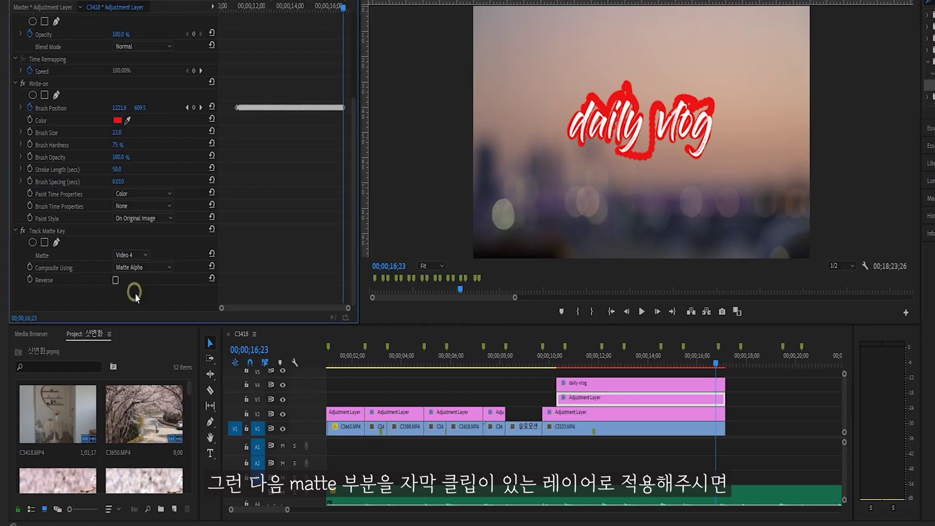
Set the Write-on colour to white (FFFFFF), then play the sequence from 10;29
click(119, 123)
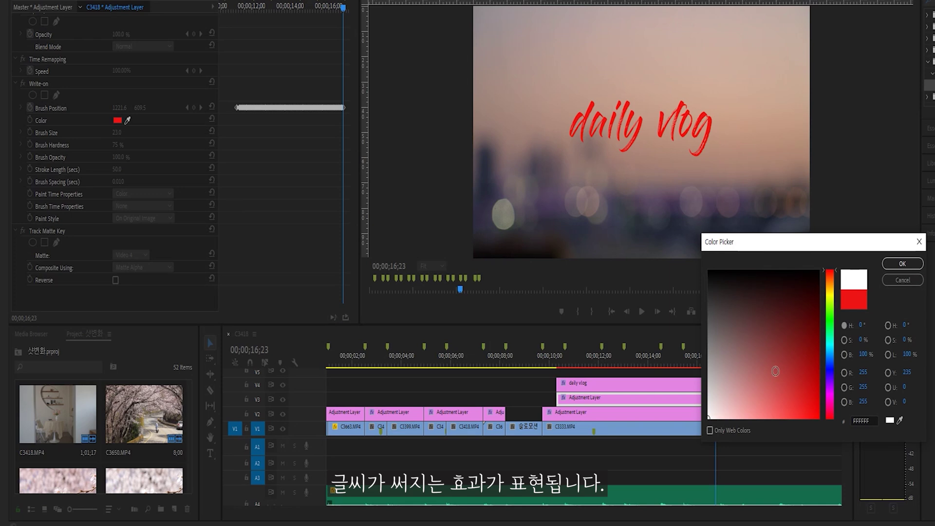
click(905, 266)
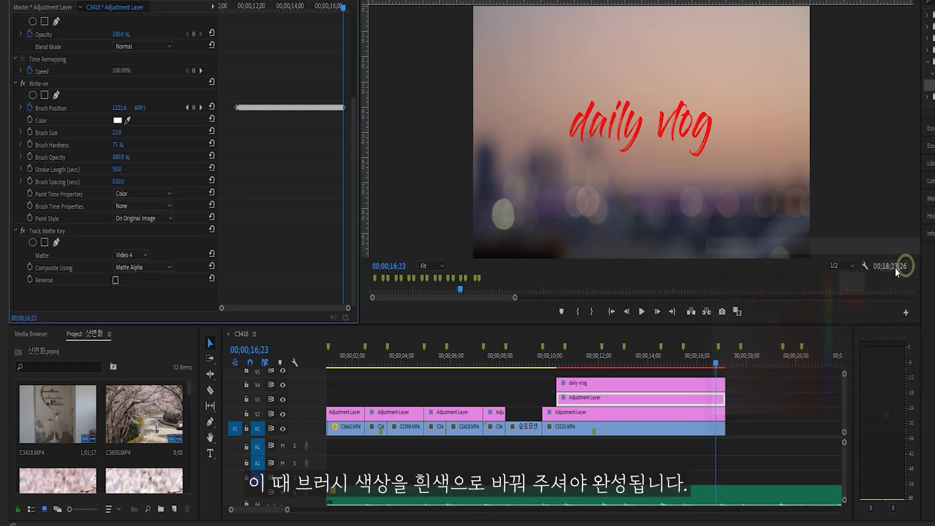
drag(713, 360, 574, 374)
key(space)
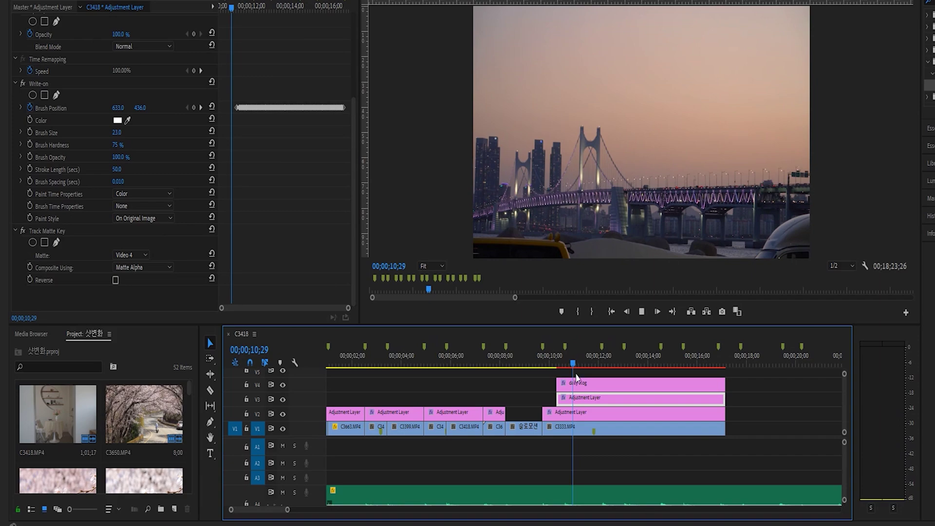